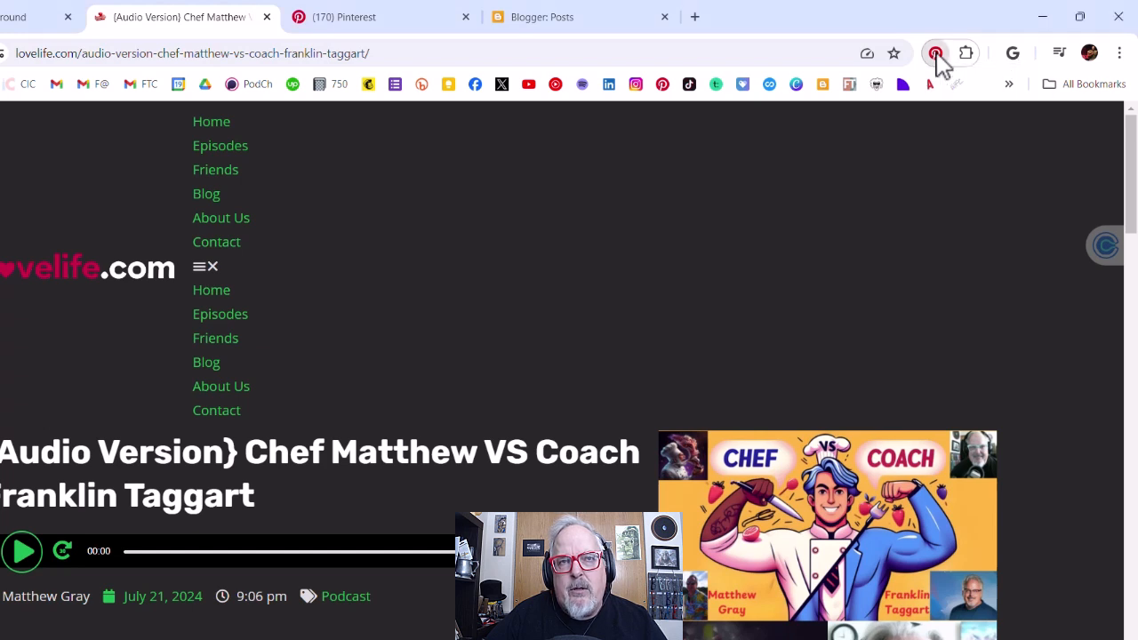
Step: Save the episode page's image as a pin to the Guest Appearances board with the Pinterest browser extension
click(935, 55)
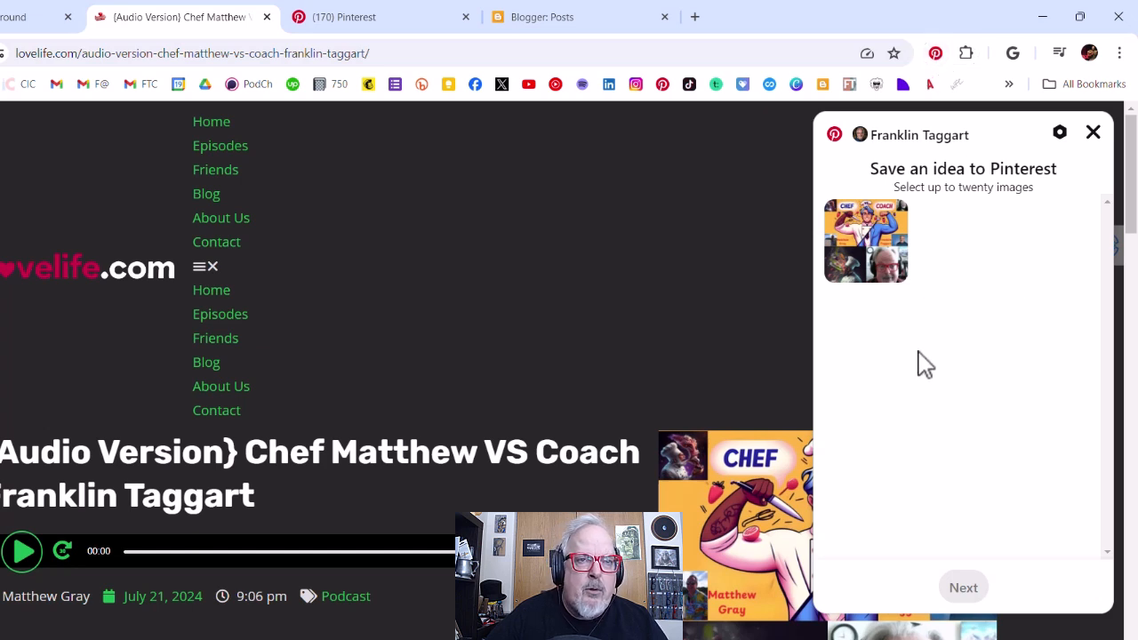
click(879, 249)
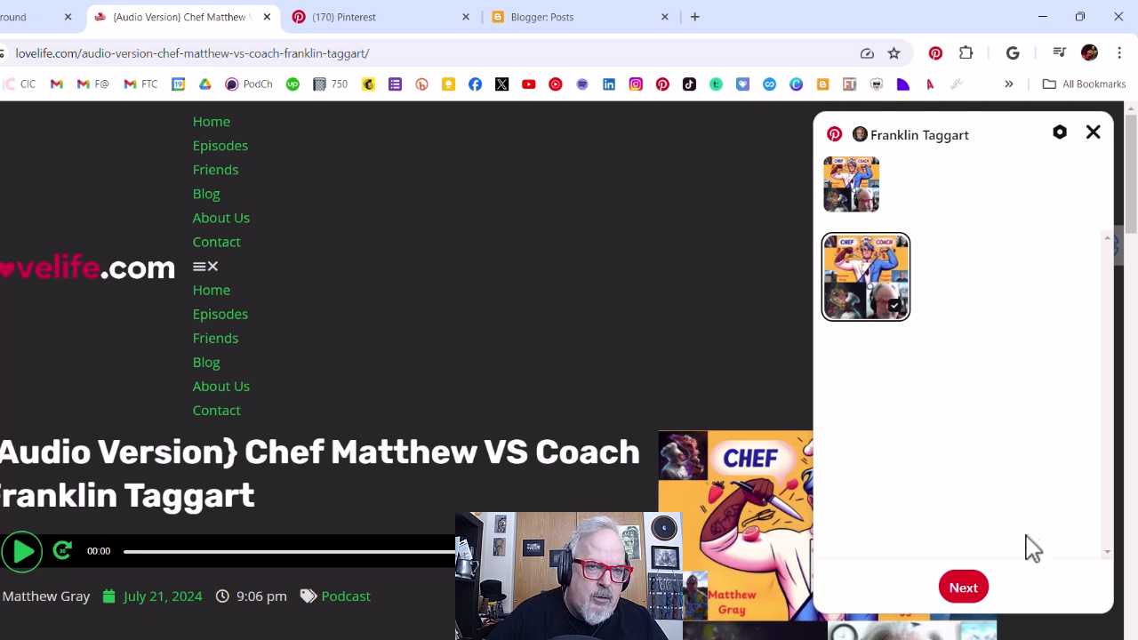
click(965, 588)
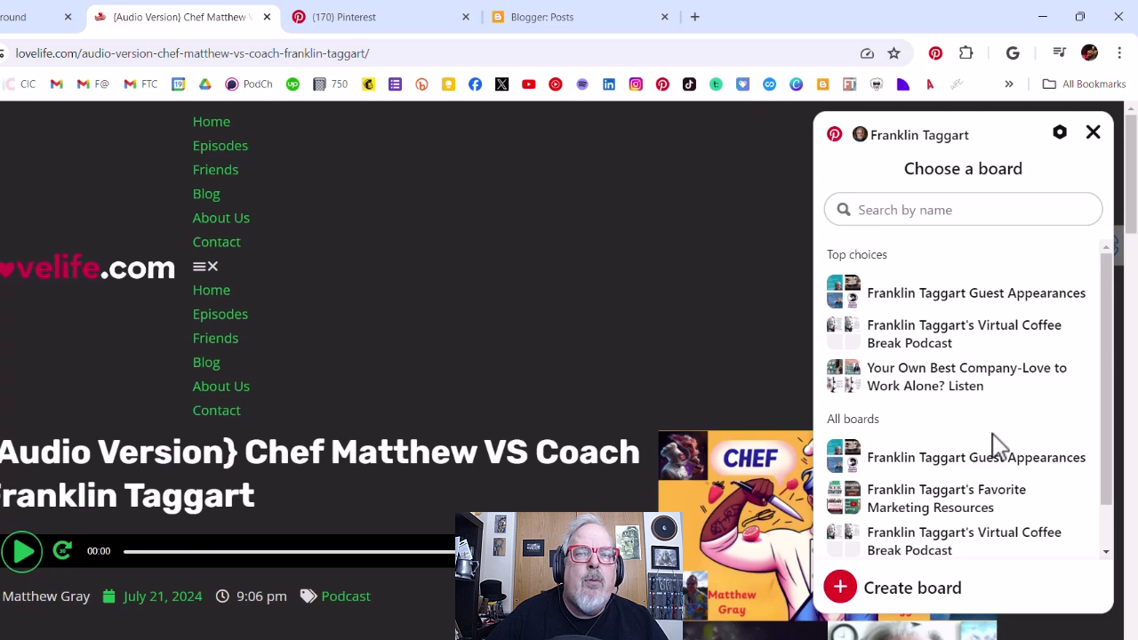
mouse_move(934, 303)
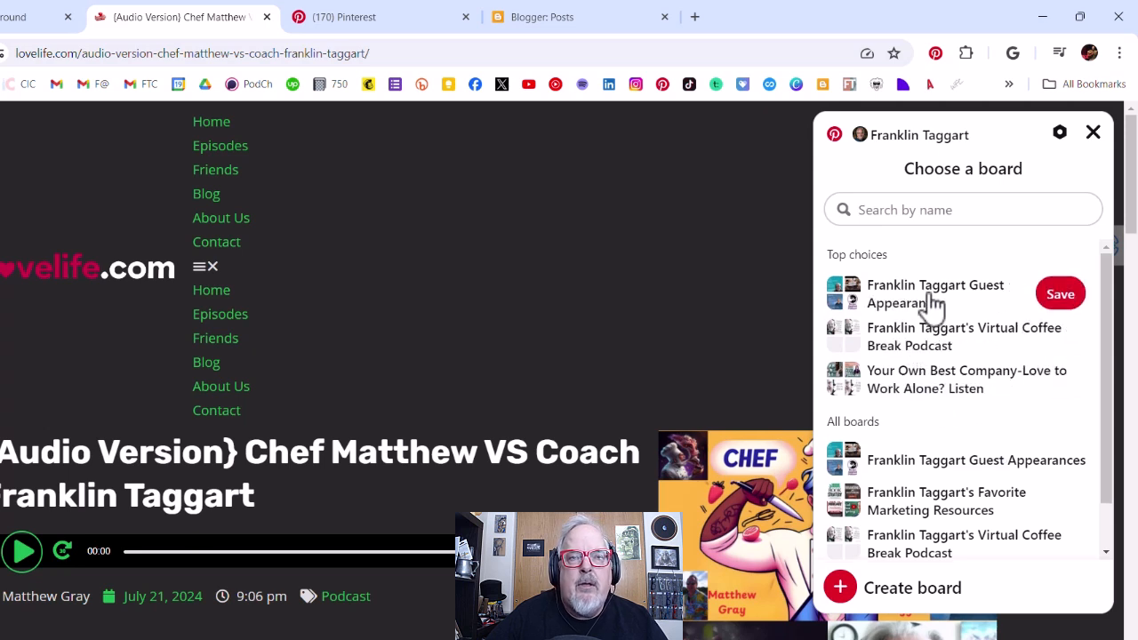
click(1061, 297)
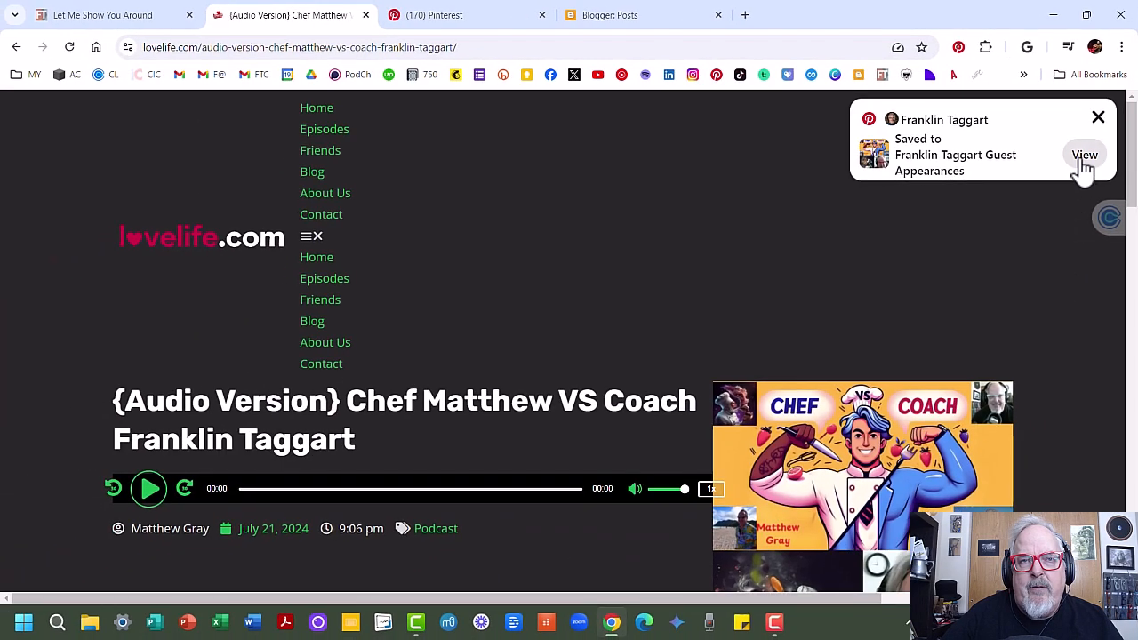
Step: Open the newly saved pin, close its tab, and reload the Guest Appearances board to check its pins
click(1083, 165)
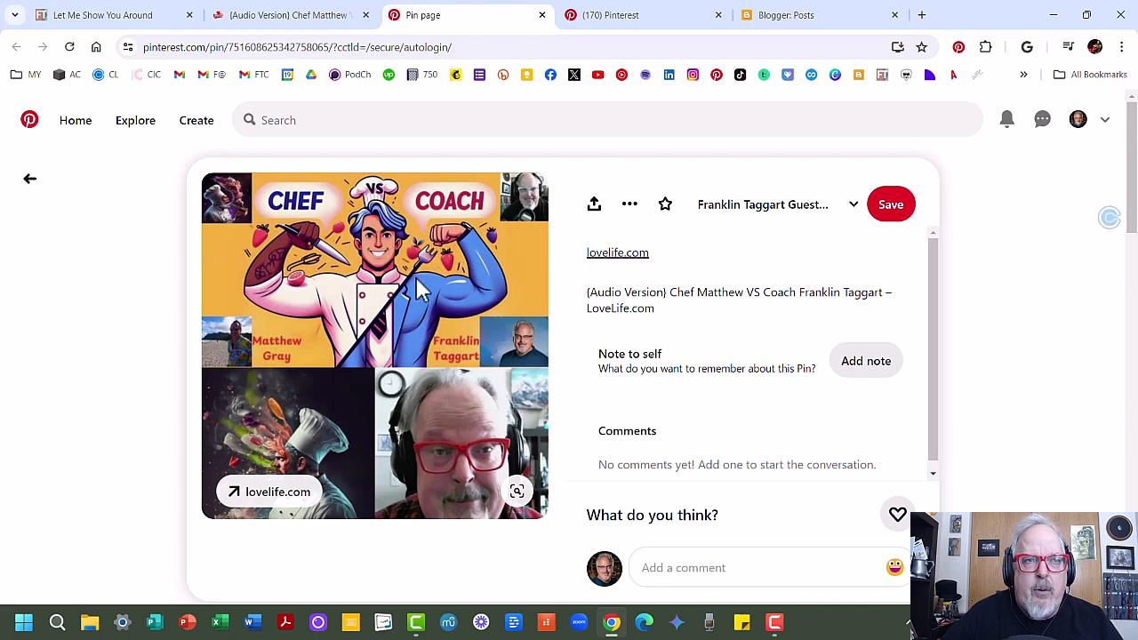
click(542, 15)
click(461, 20)
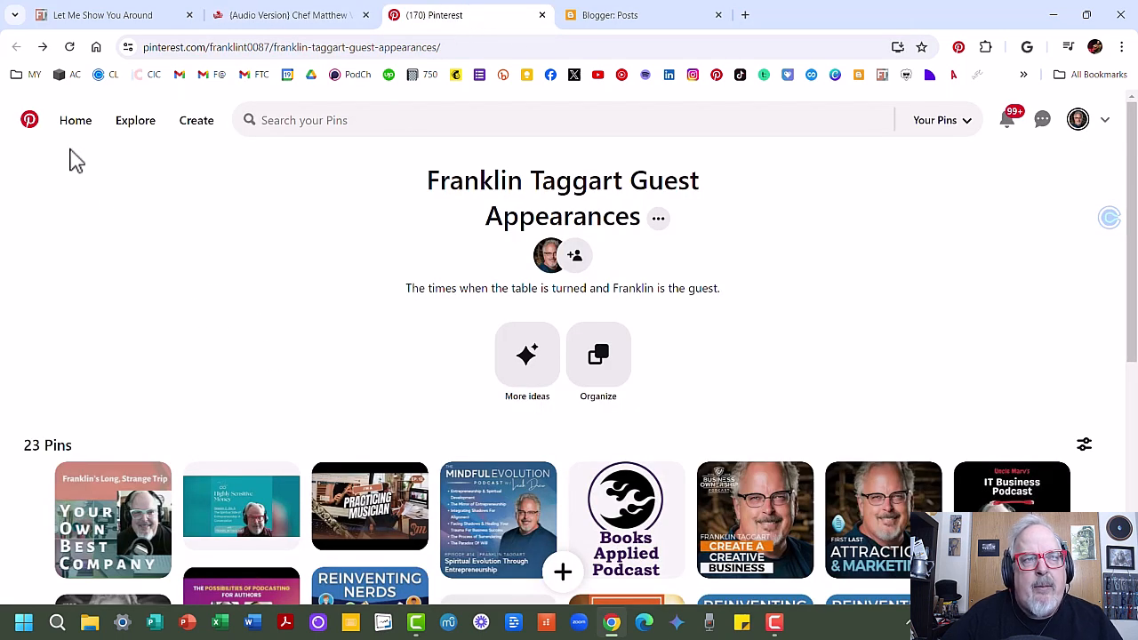
click(69, 47)
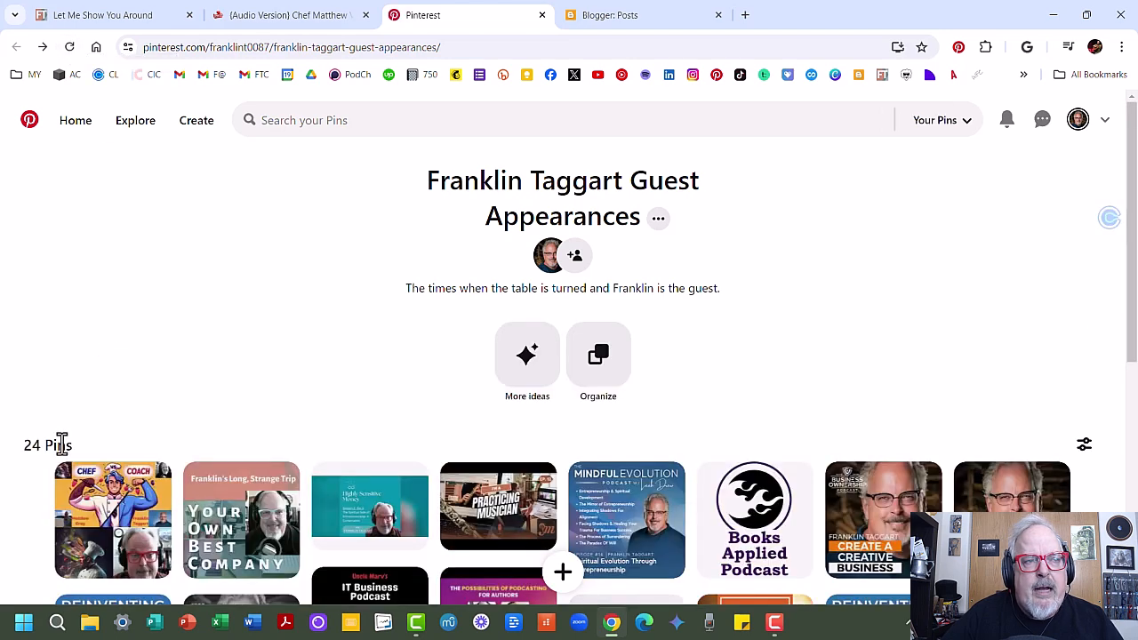
scroll(94, 543, down, 1)
scroll(94, 544, down, 2)
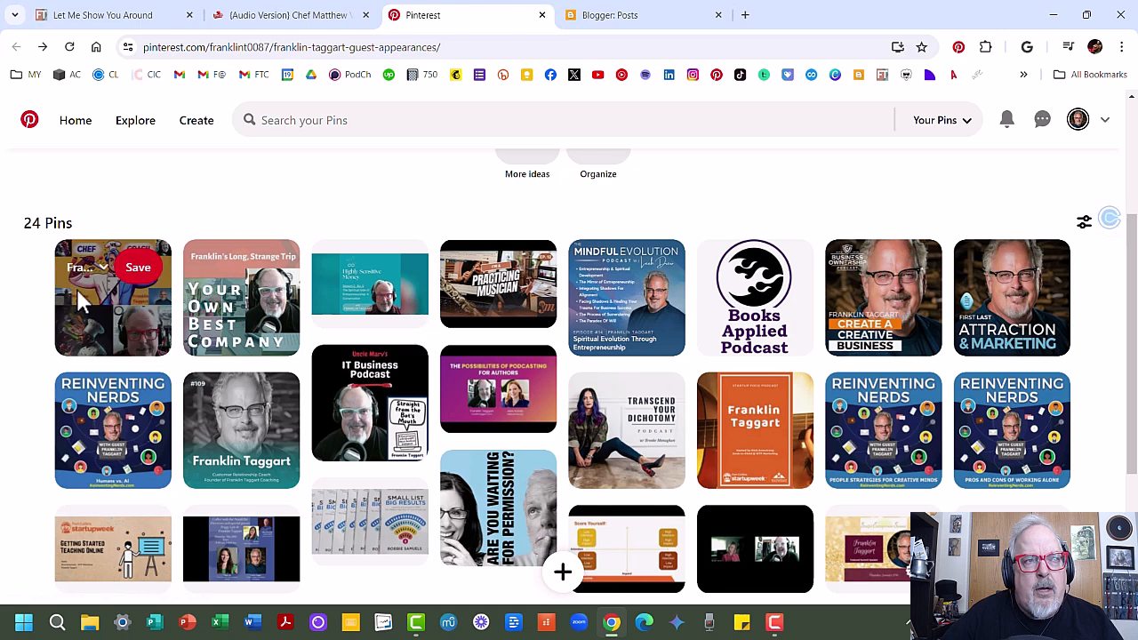
Step: Switch to the blog's welcome page, reload it, and examine the embedded Pinterest board widget
click(93, 18)
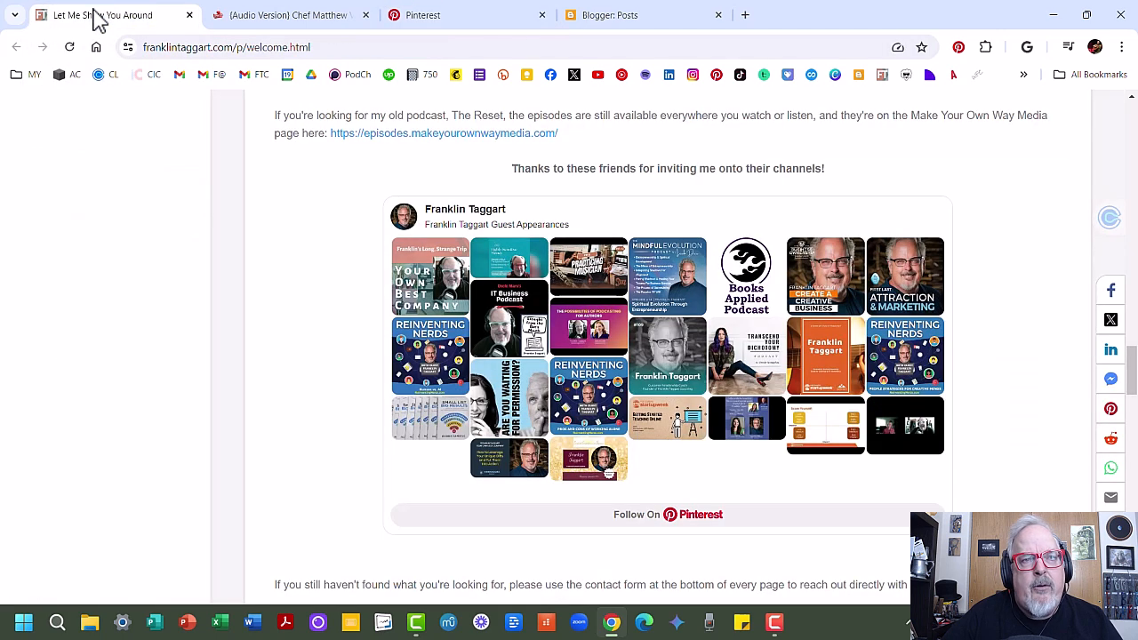
click(70, 47)
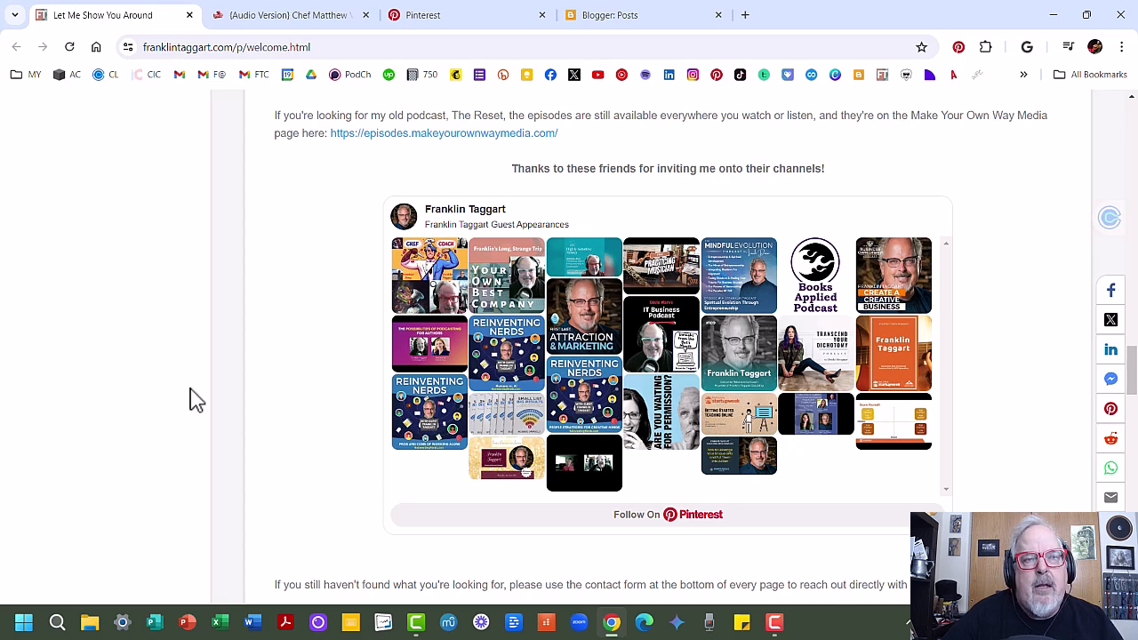
scroll(231, 380, up, 1)
scroll(231, 380, up, 12)
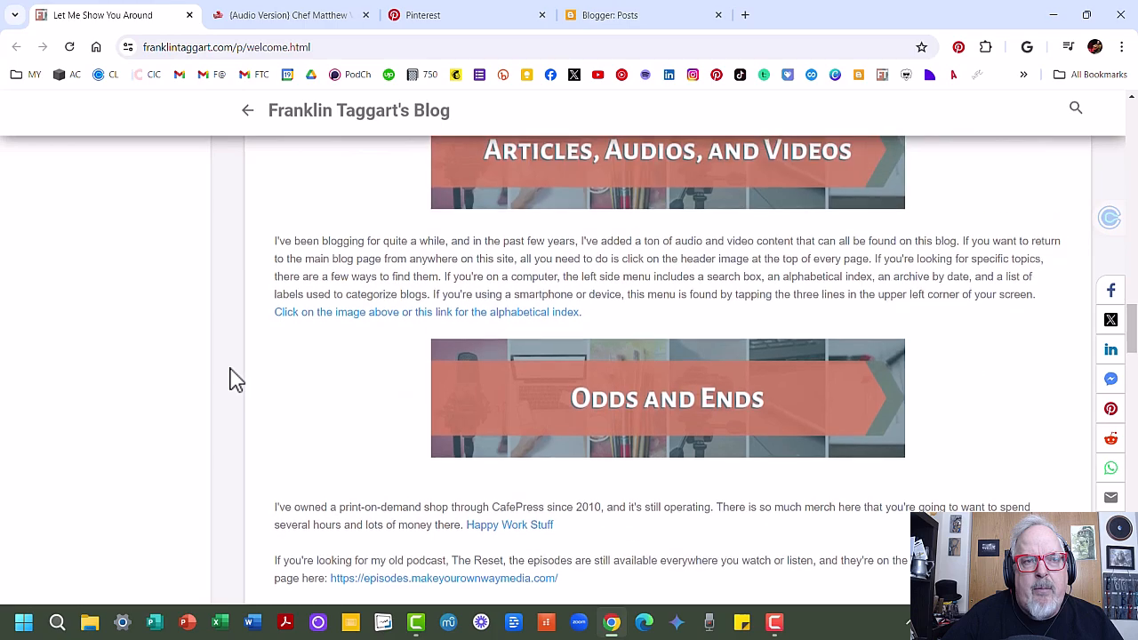
scroll(231, 381, up, 5)
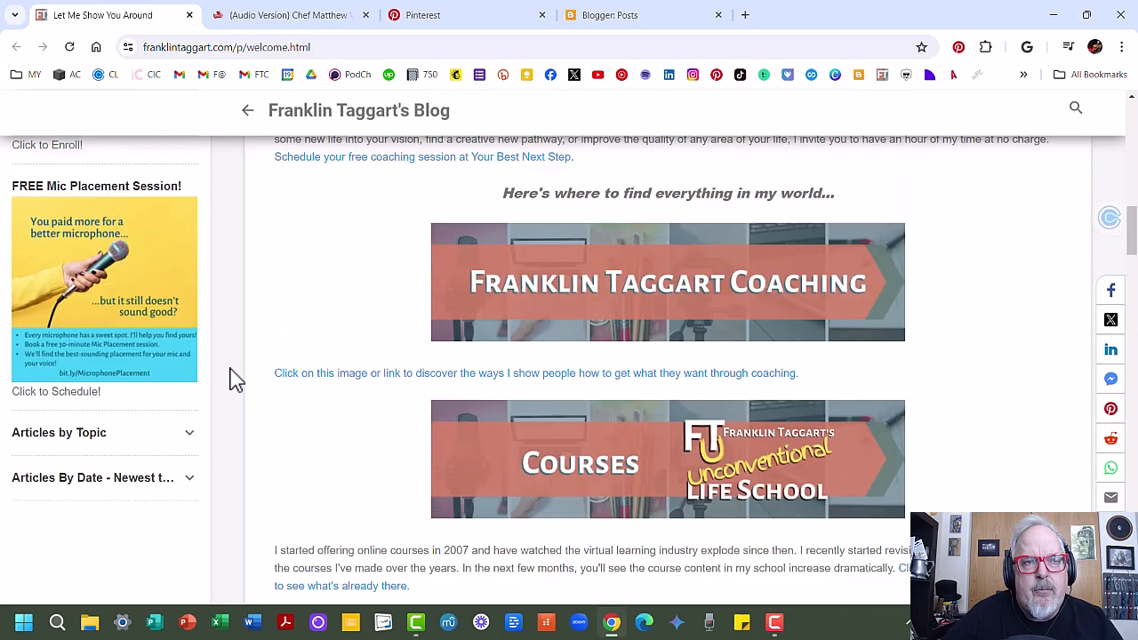
scroll(232, 380, down, 7)
scroll(233, 380, down, 9)
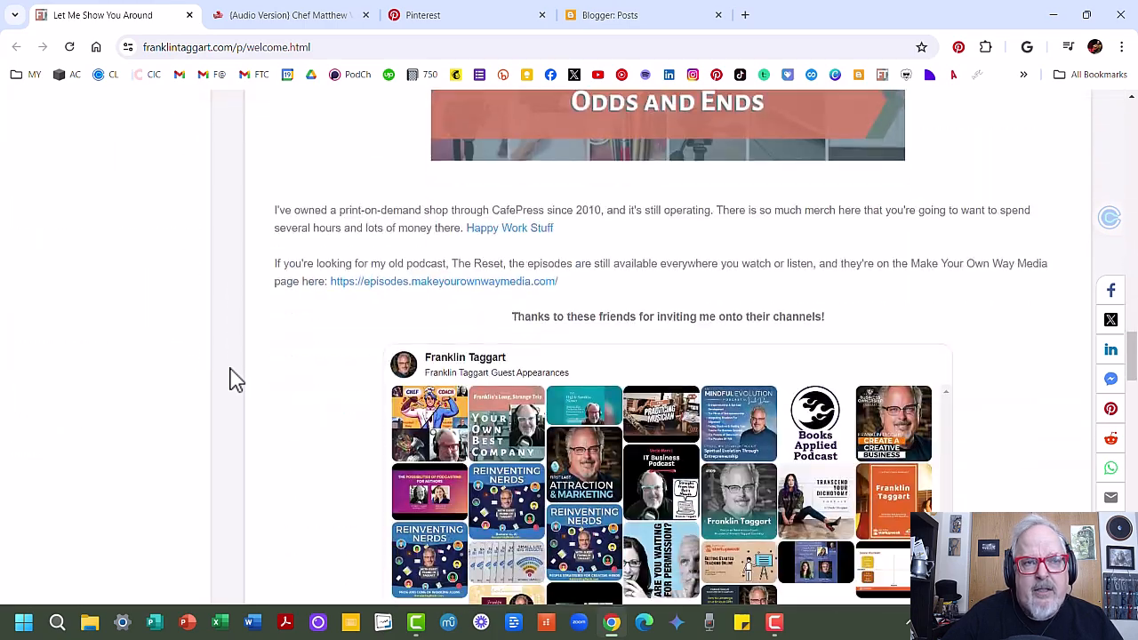
scroll(233, 381, down, 1)
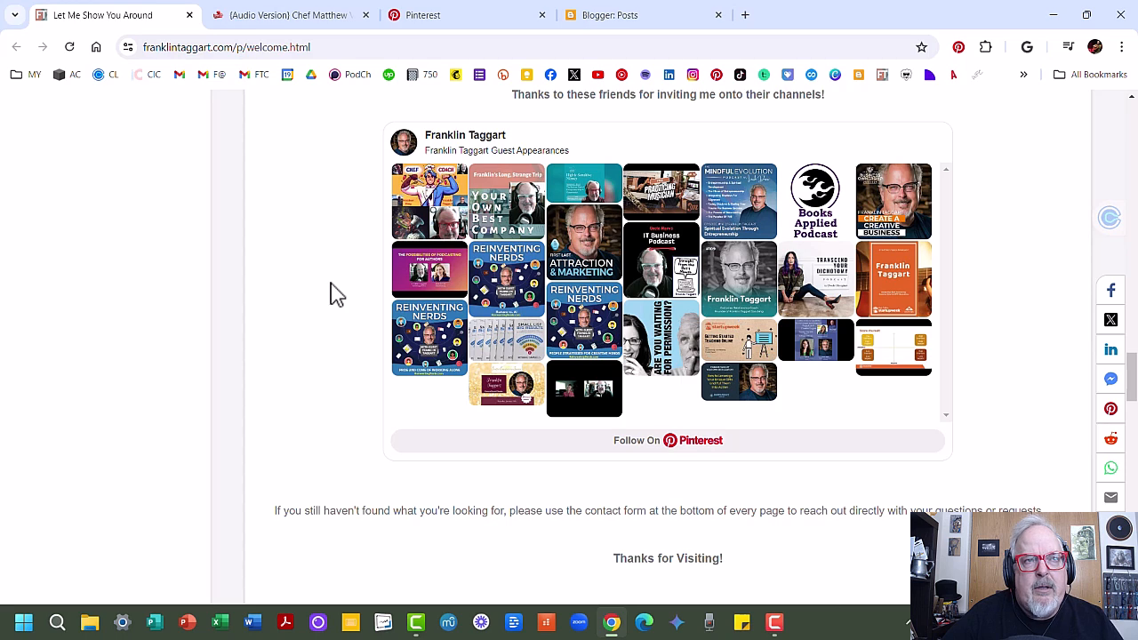
scroll(334, 293, up, 2)
scroll(333, 293, down, 2)
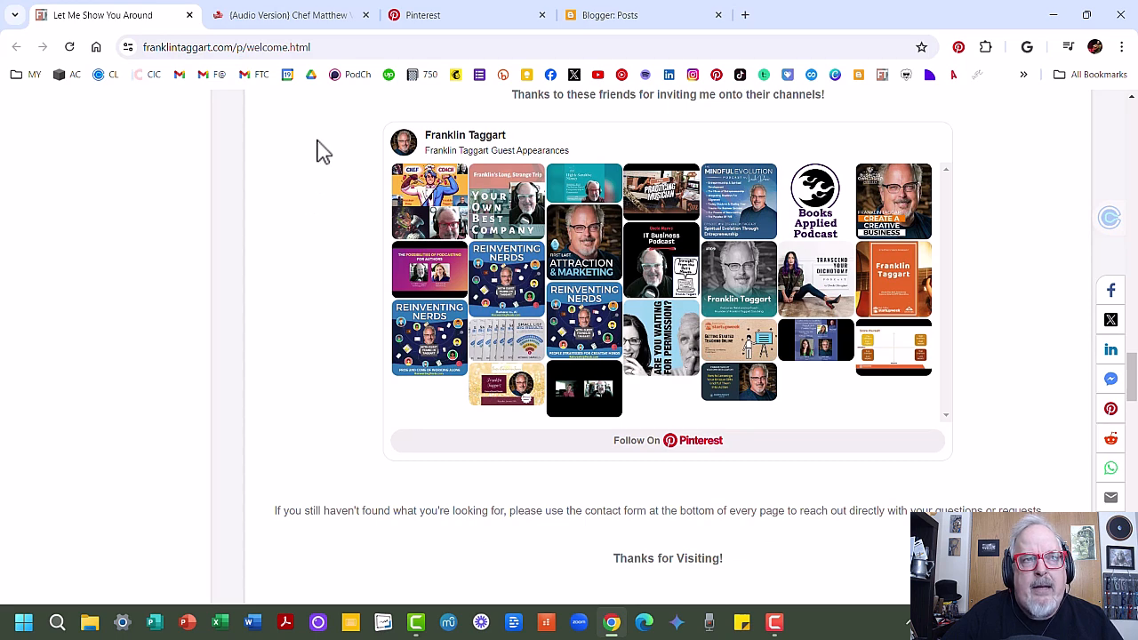
Step: Return to the Pinterest board and open the Create widget page from the help menu
click(397, 23)
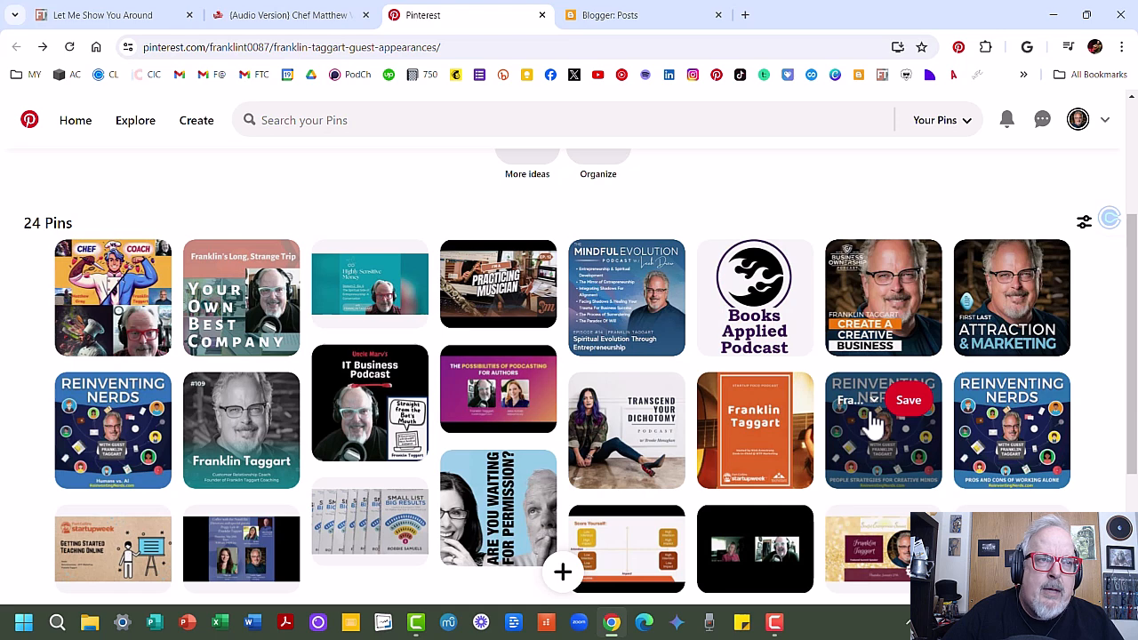
scroll(875, 425, down, 3)
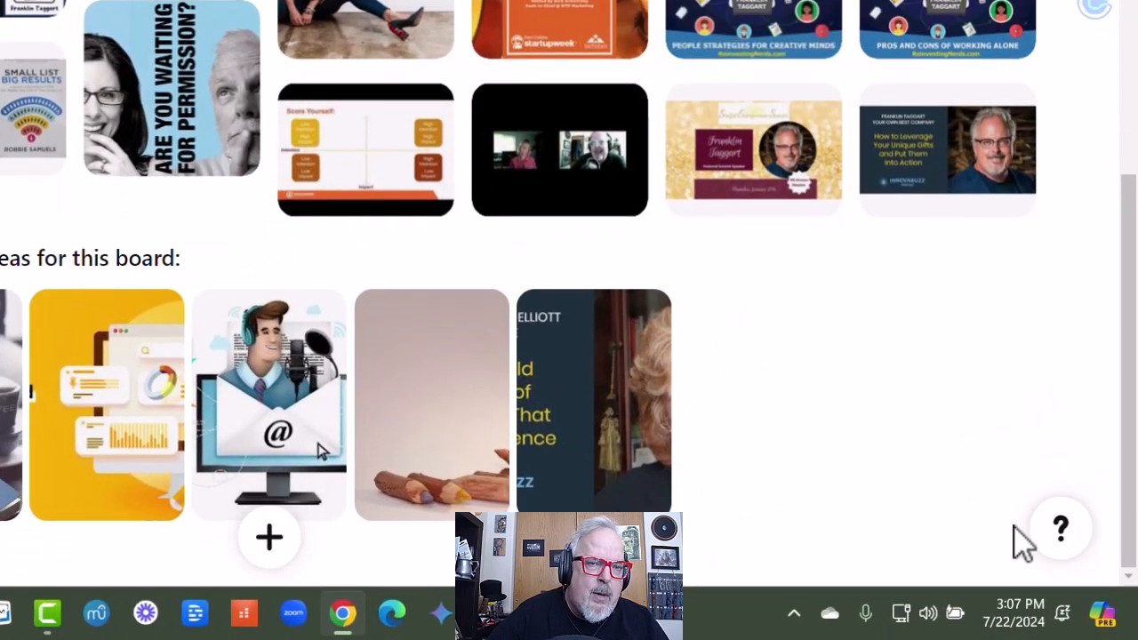
click(1061, 531)
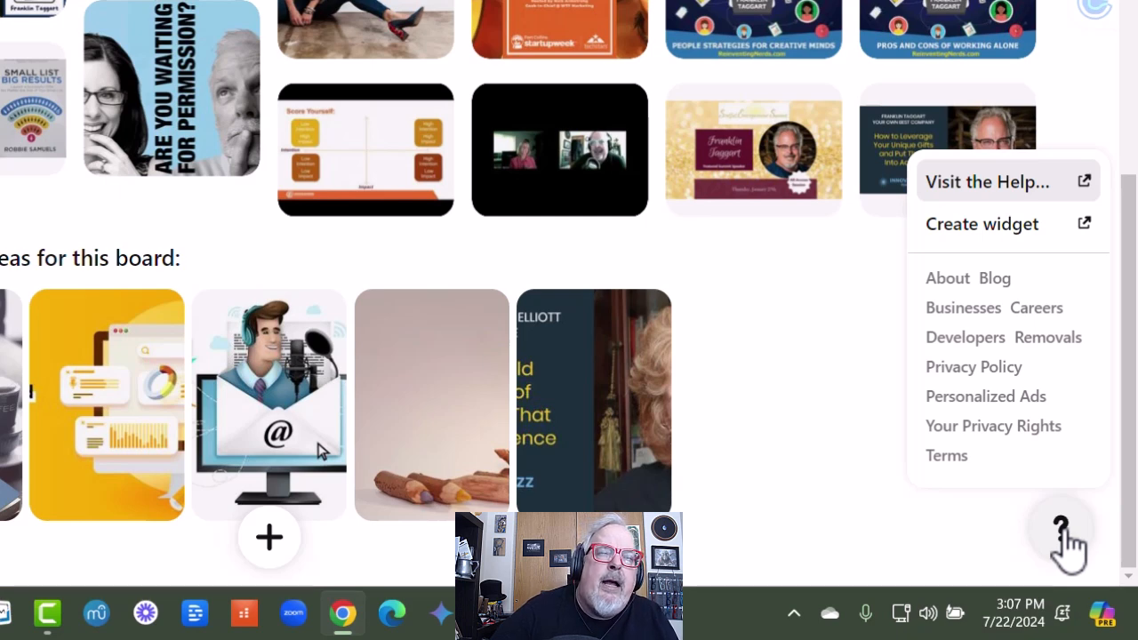
click(977, 236)
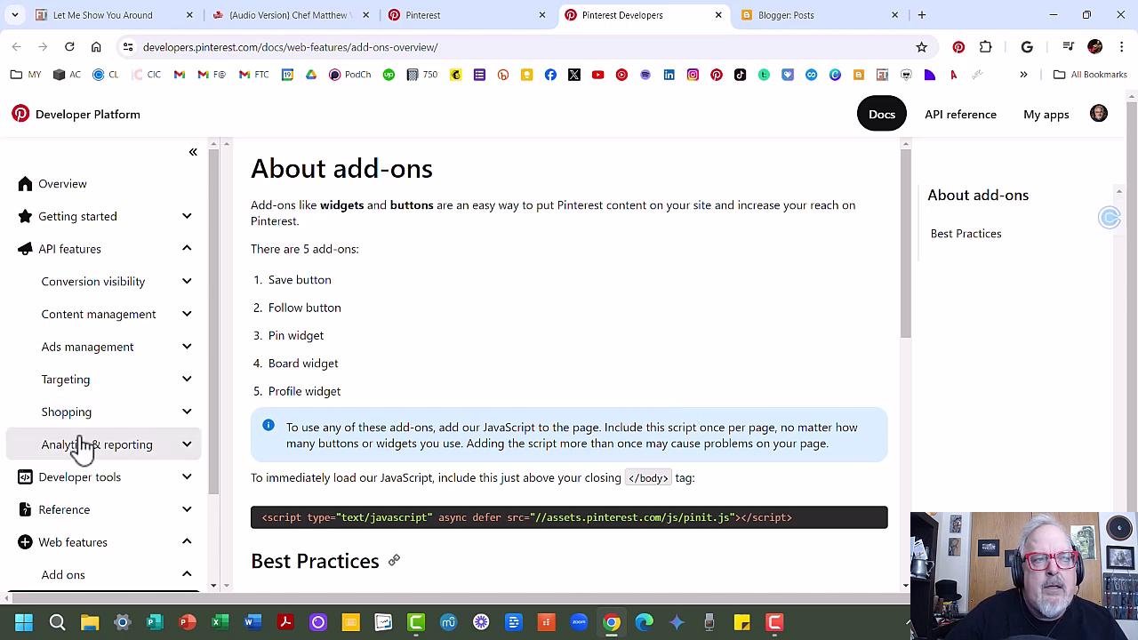
Step: Open the Widgets documentation and read the Board widget section with its script and attributes
scroll(110, 447, down, 2)
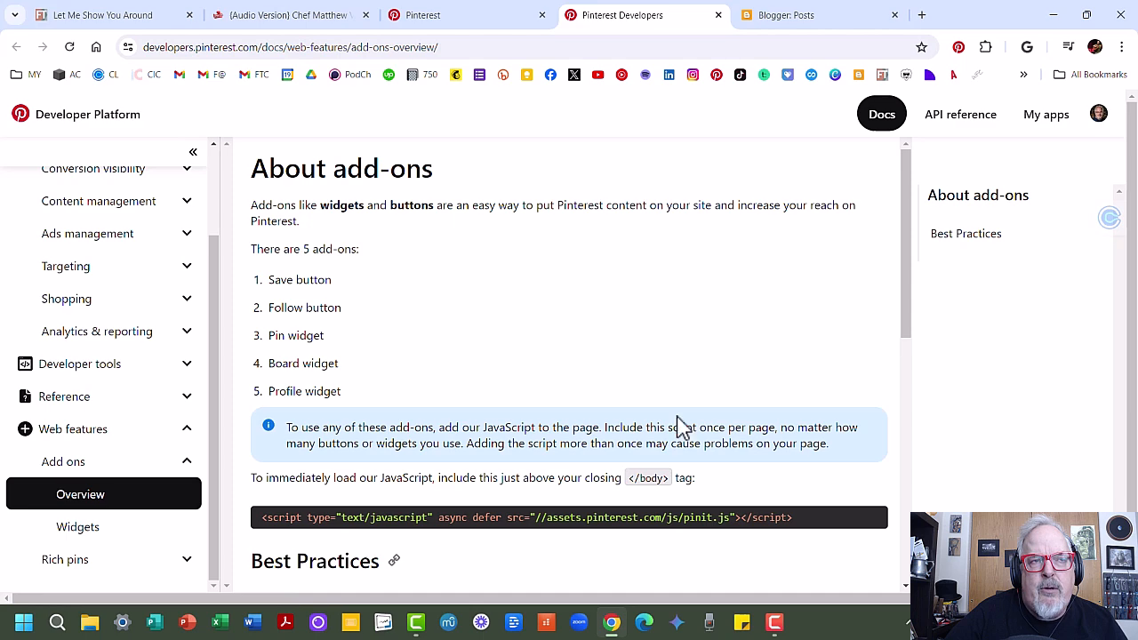
scroll(666, 425, down, 2)
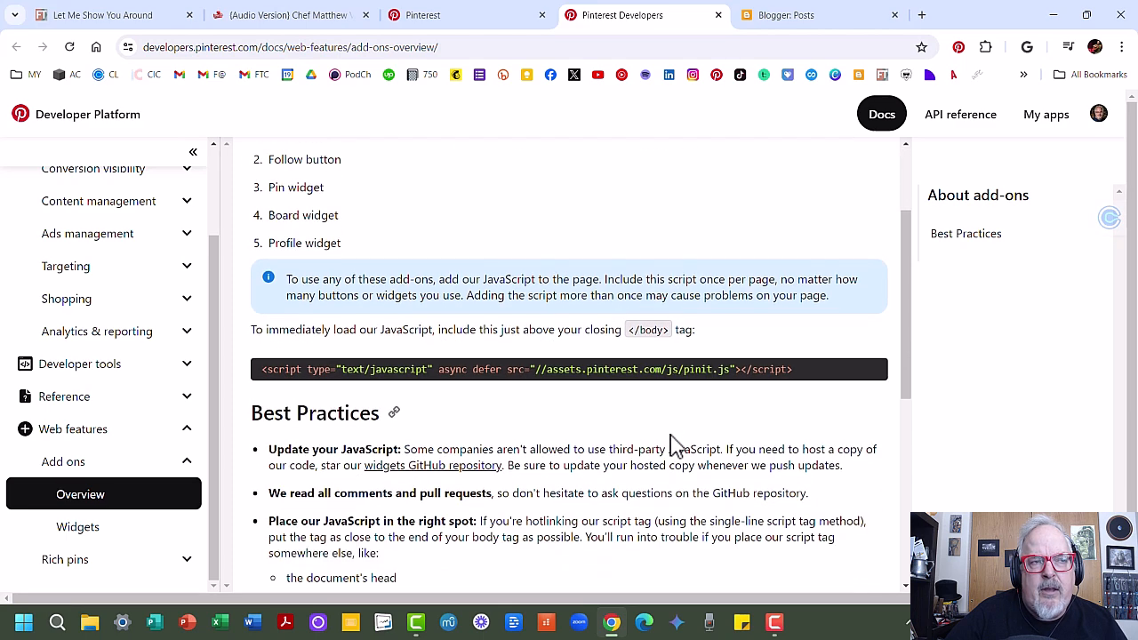
click(77, 530)
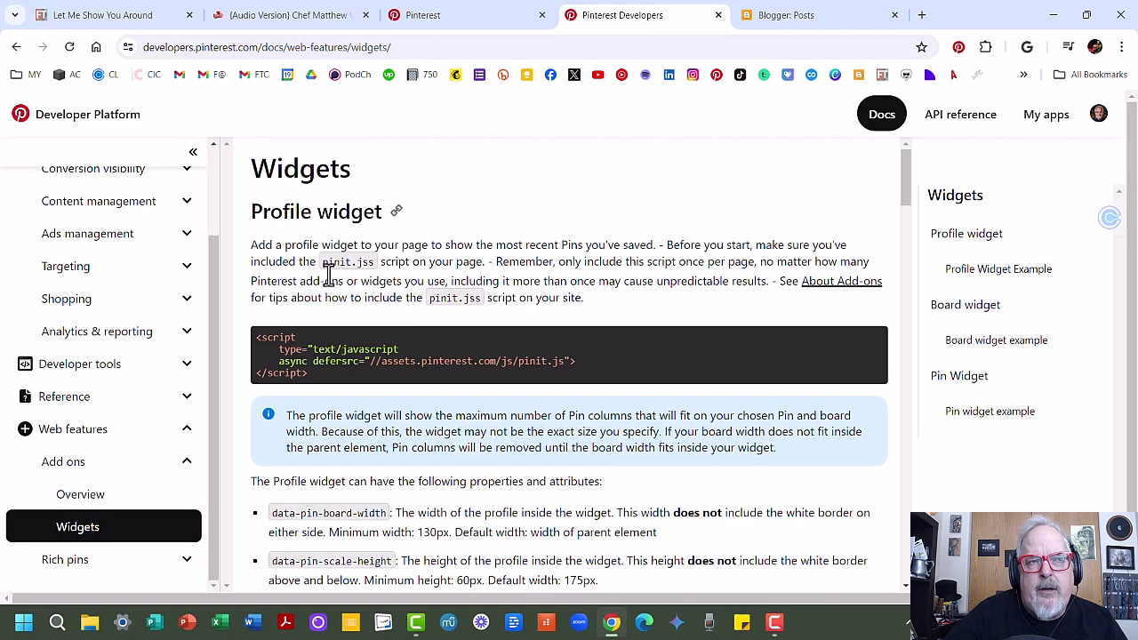
scroll(400, 424, down, 1)
scroll(400, 424, down, 6)
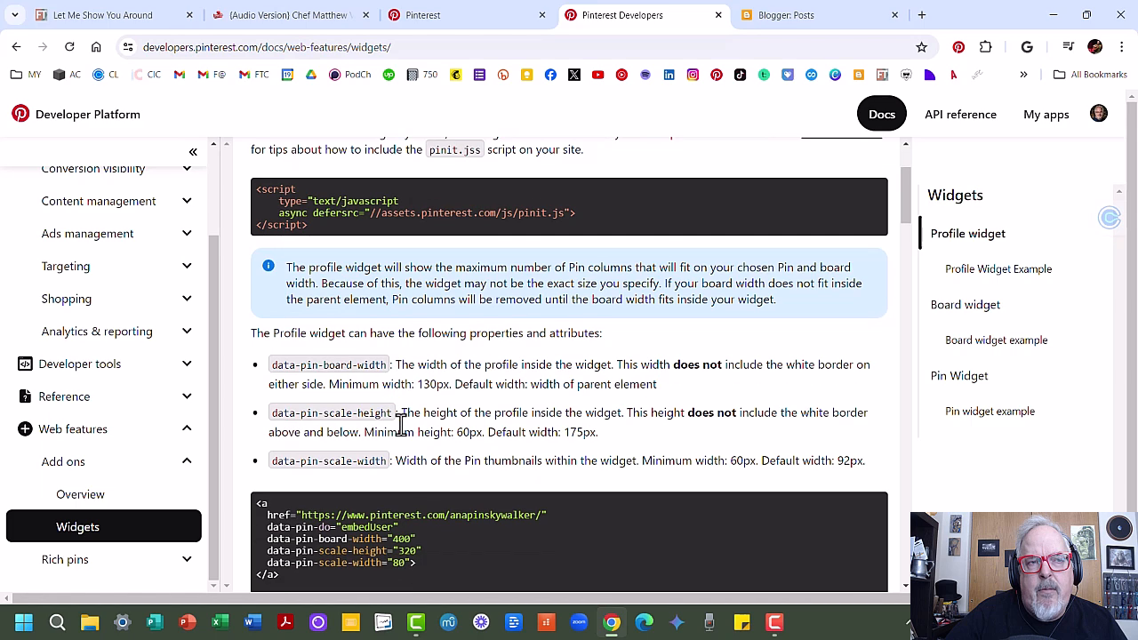
scroll(402, 424, down, 8)
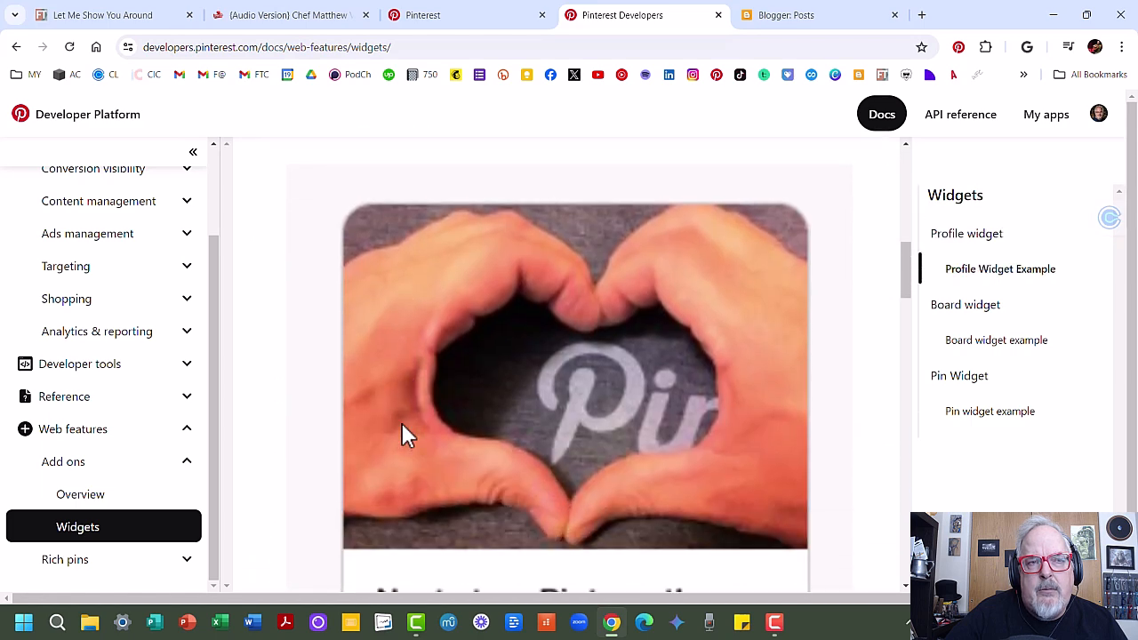
scroll(404, 435, down, 2)
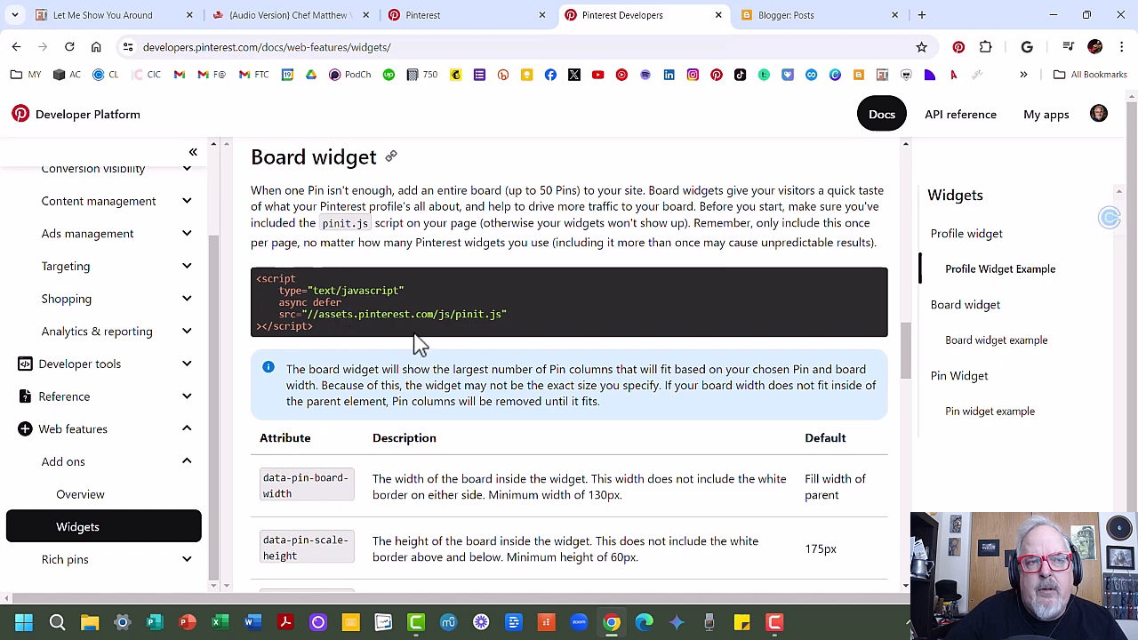
scroll(420, 342, down, 2)
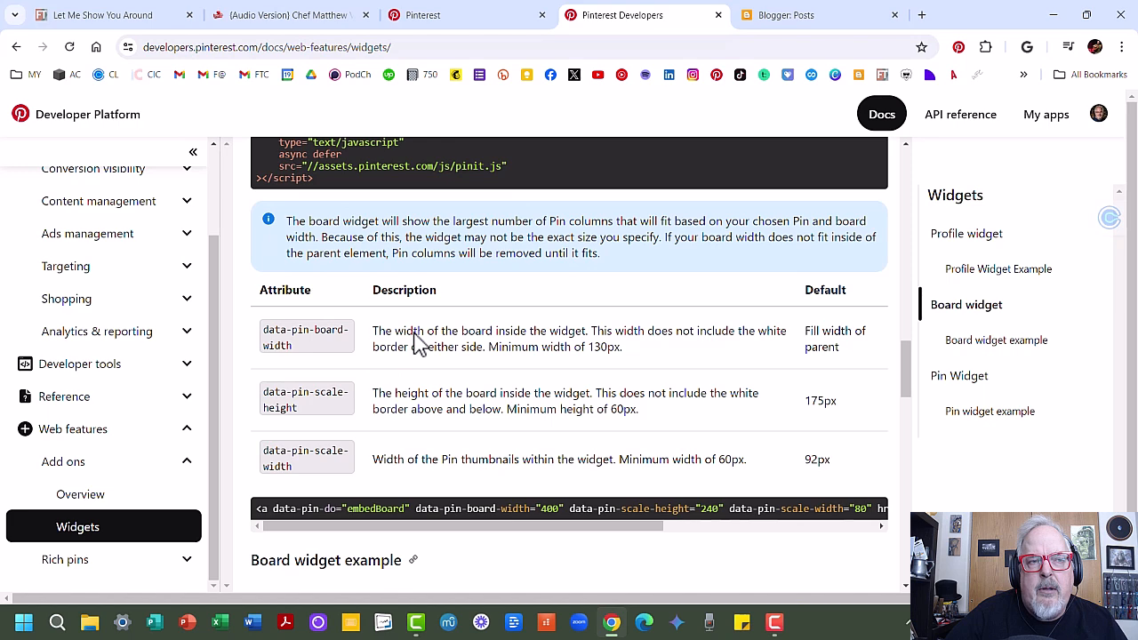
scroll(420, 342, up, 1)
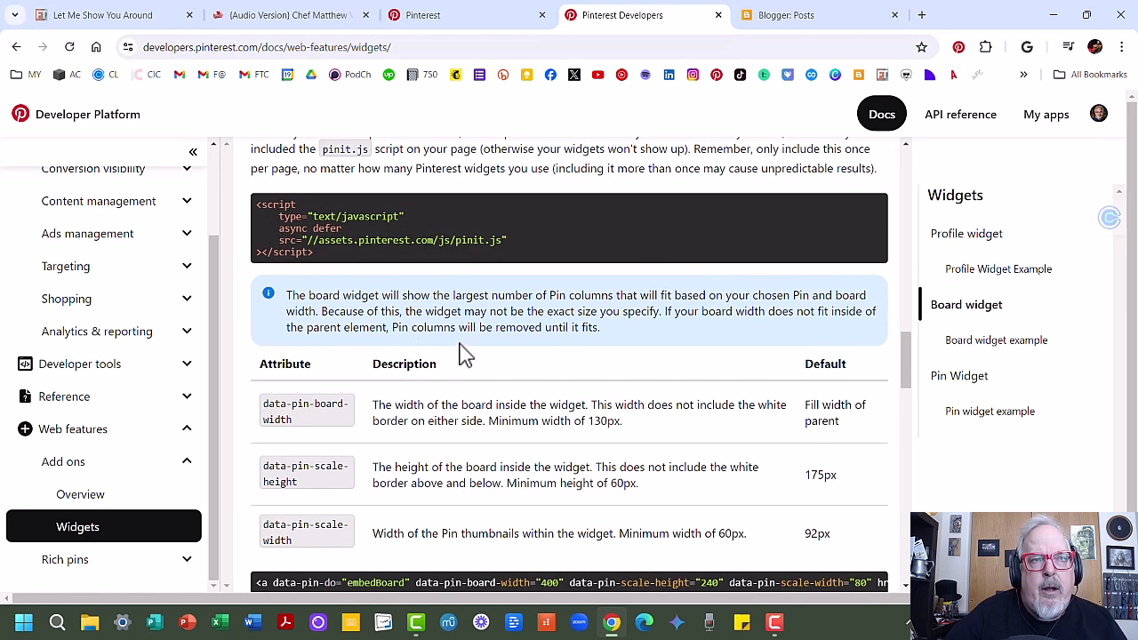
scroll(462, 354, down, 1)
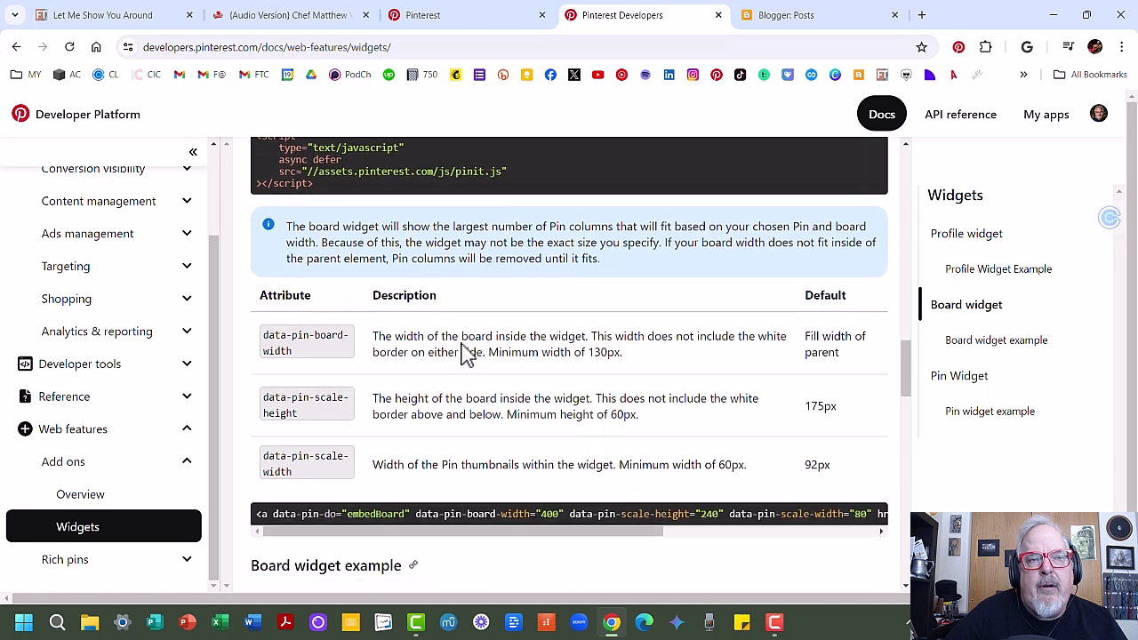
scroll(463, 354, up, 1)
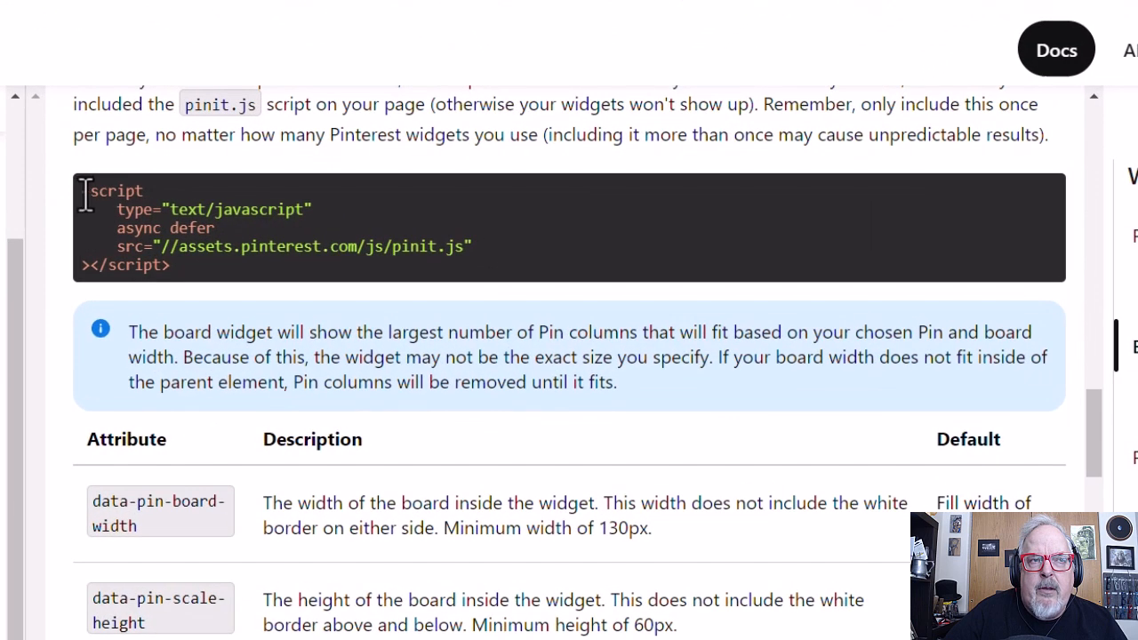
Step: Select the Board widget's pinit.js script code, then open the blog's Layout page in Blogger
drag(257, 205, 349, 252)
key(ctrl+c)
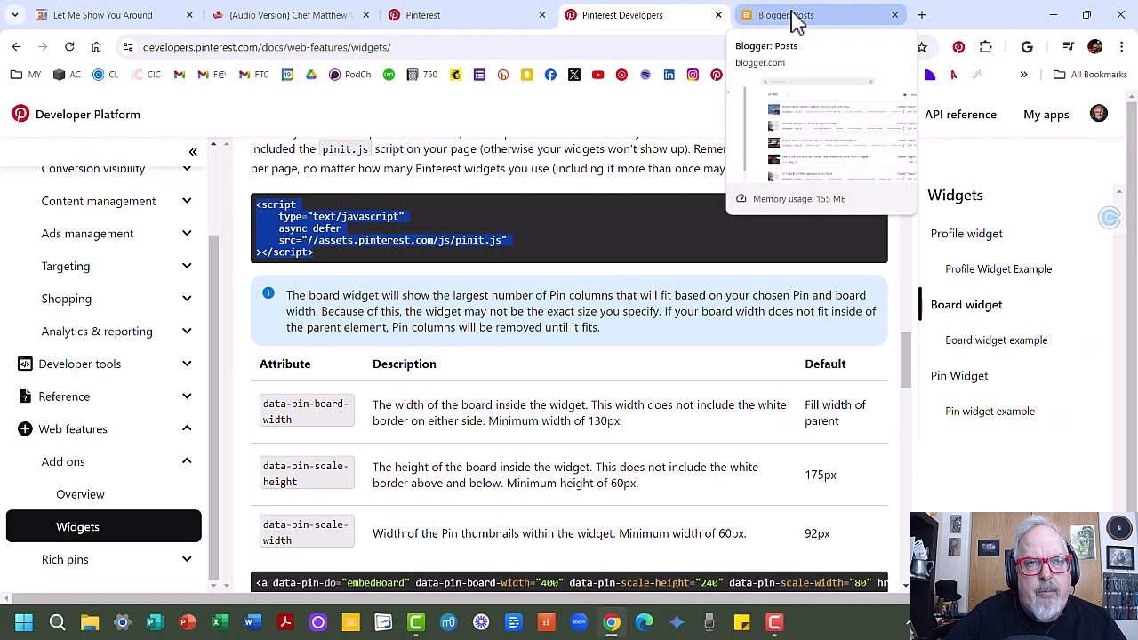
click(794, 17)
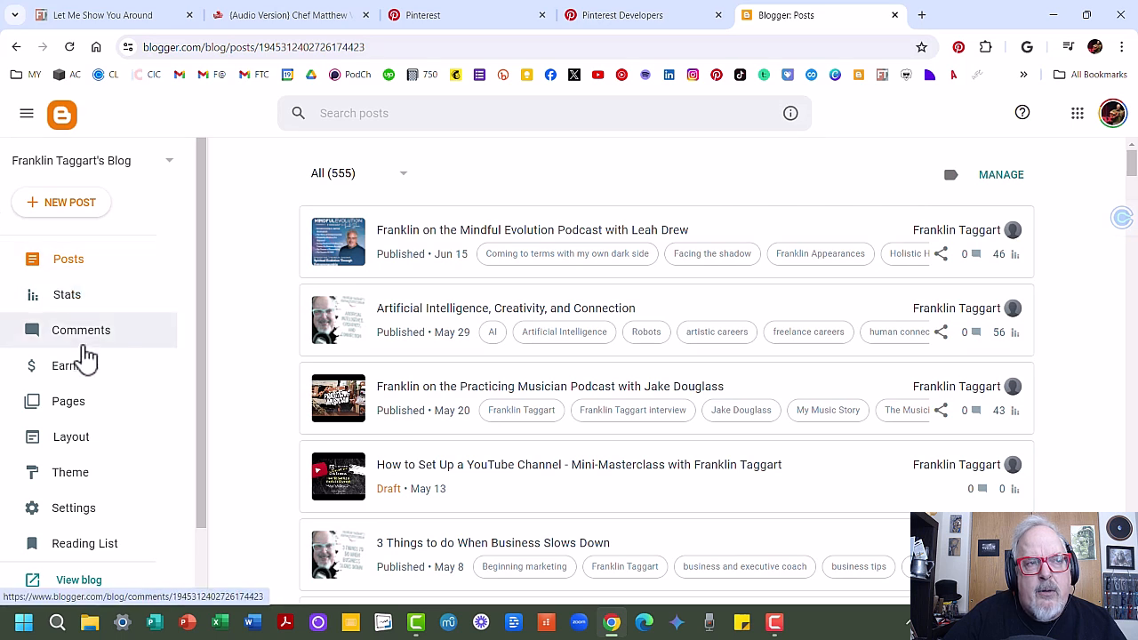
click(78, 441)
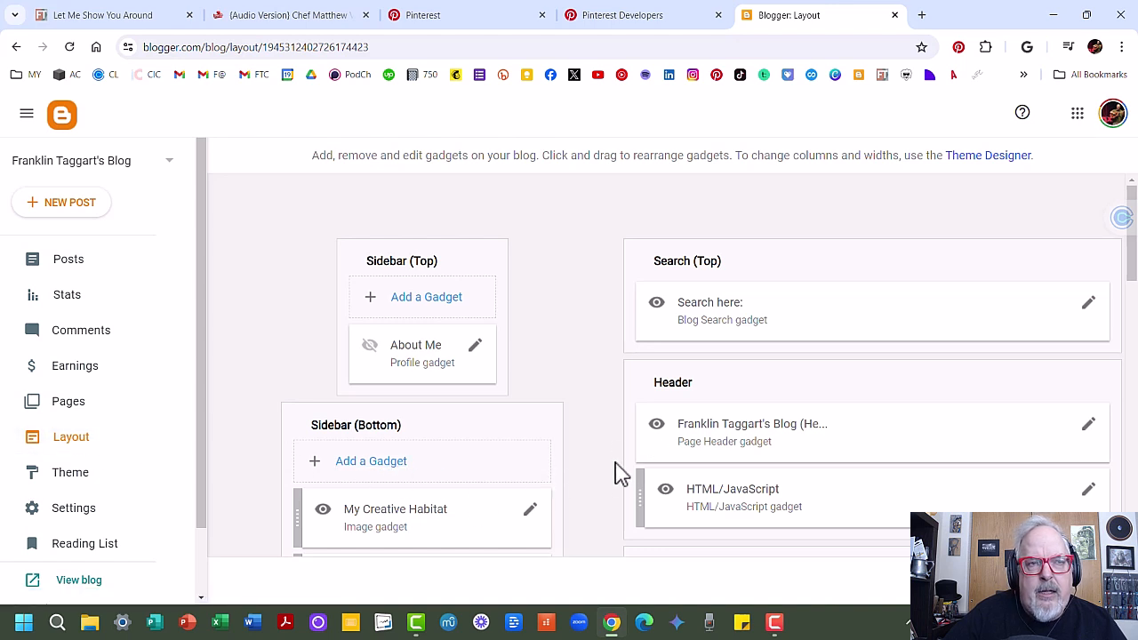
scroll(620, 473, down, 1)
scroll(620, 472, up, 1)
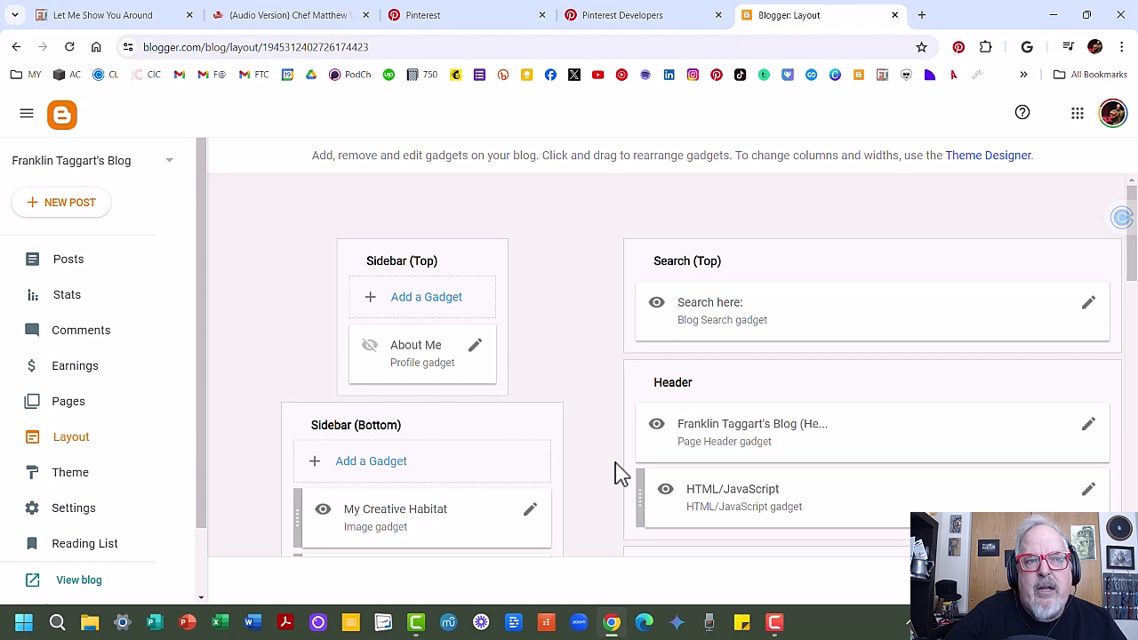
scroll(620, 472, down, 1)
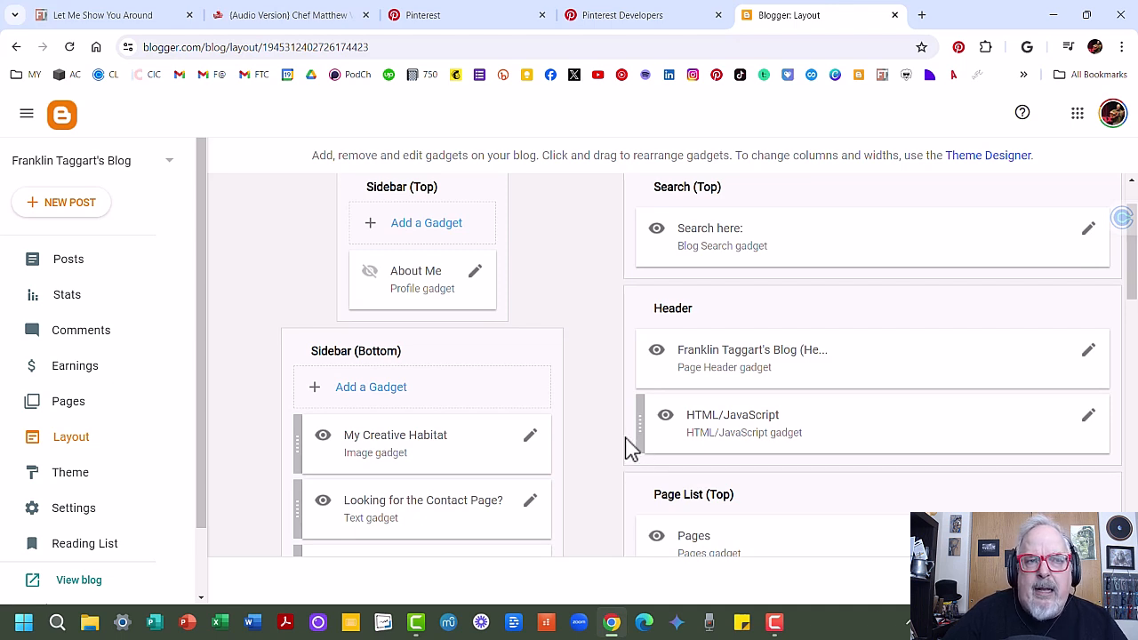
Step: Add a hidden HTML/JavaScript gadget to Sidebar (Bottom) containing the pasted pinit.js script, and save it
click(372, 390)
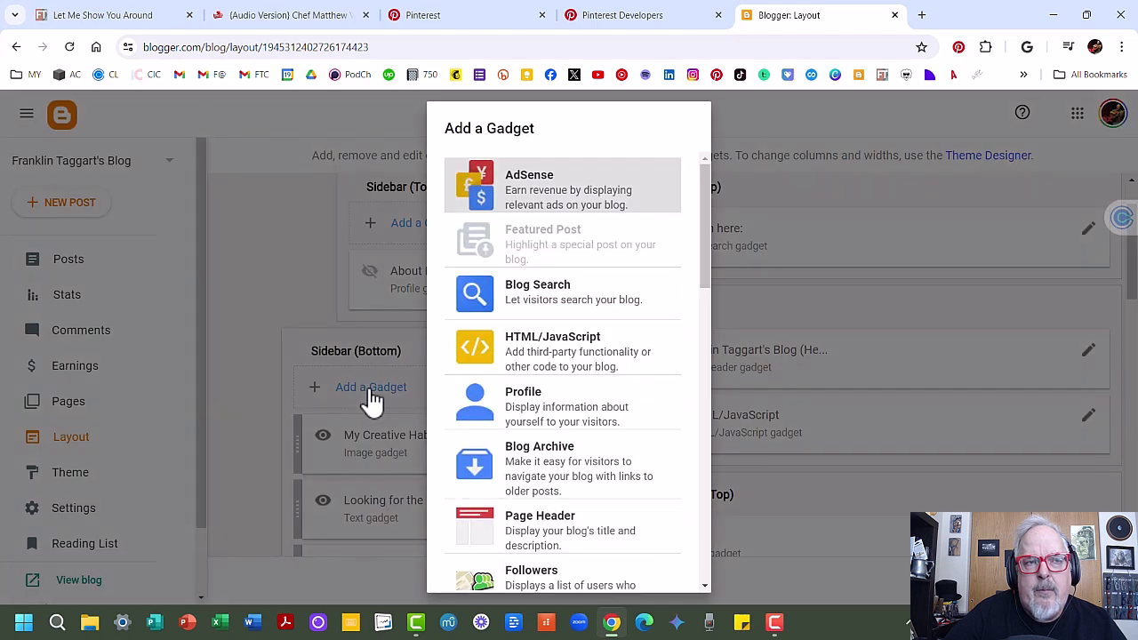
click(556, 357)
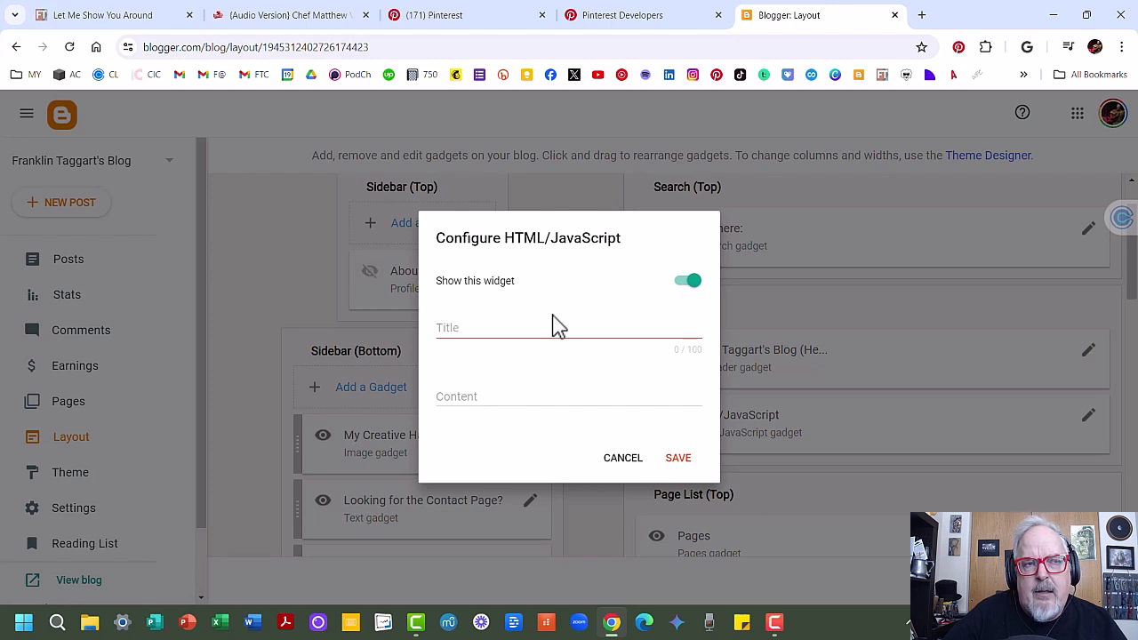
click(683, 283)
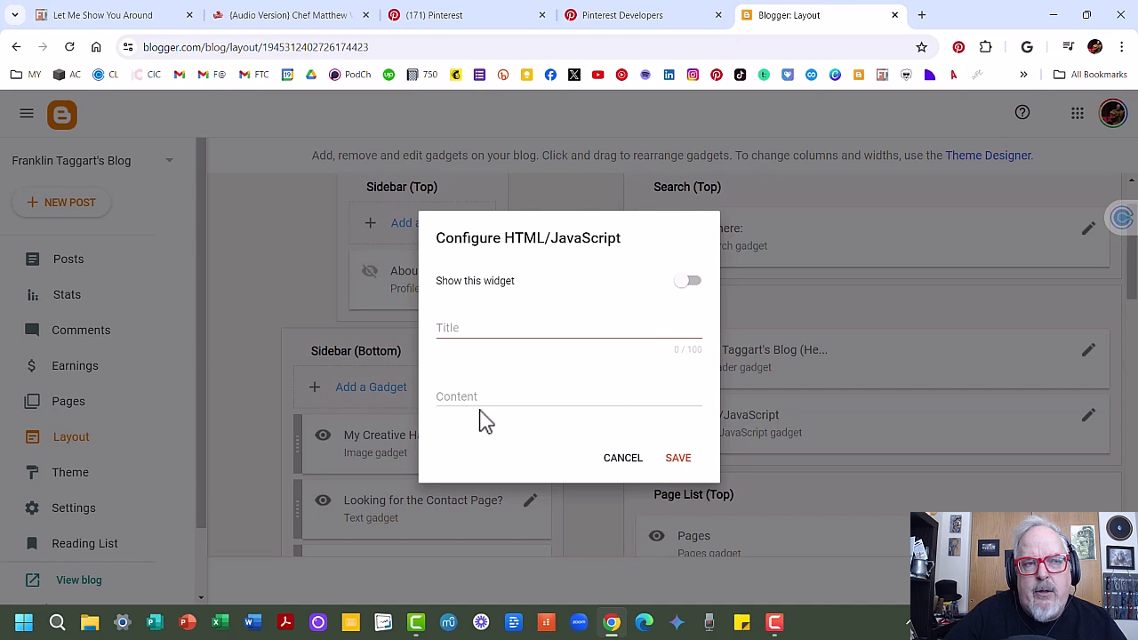
click(457, 395)
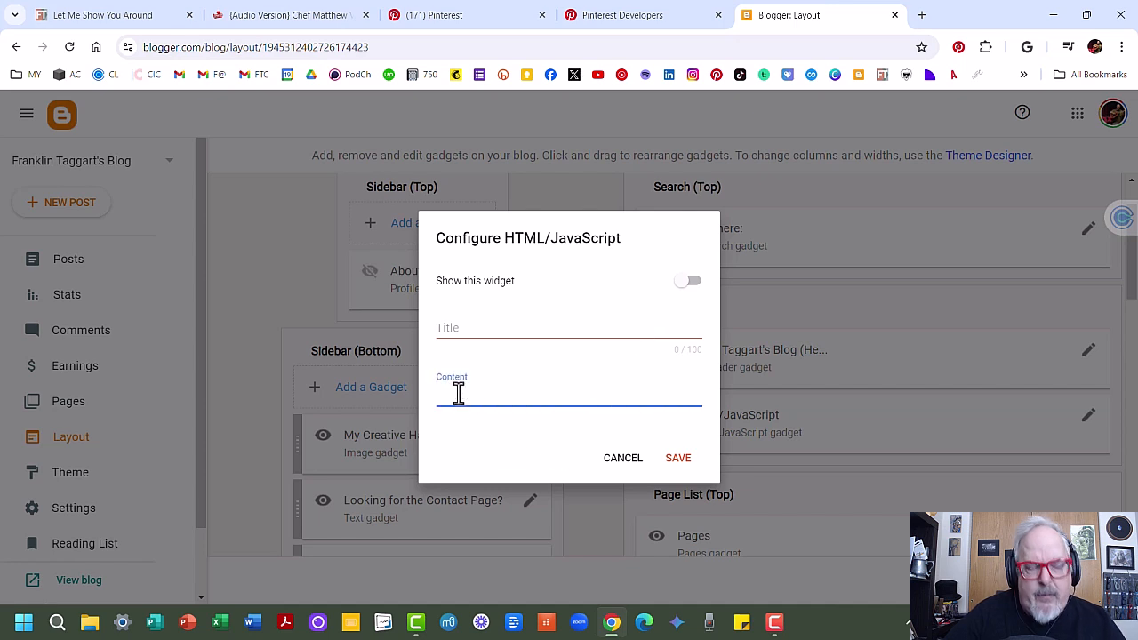
key(ctrl+v)
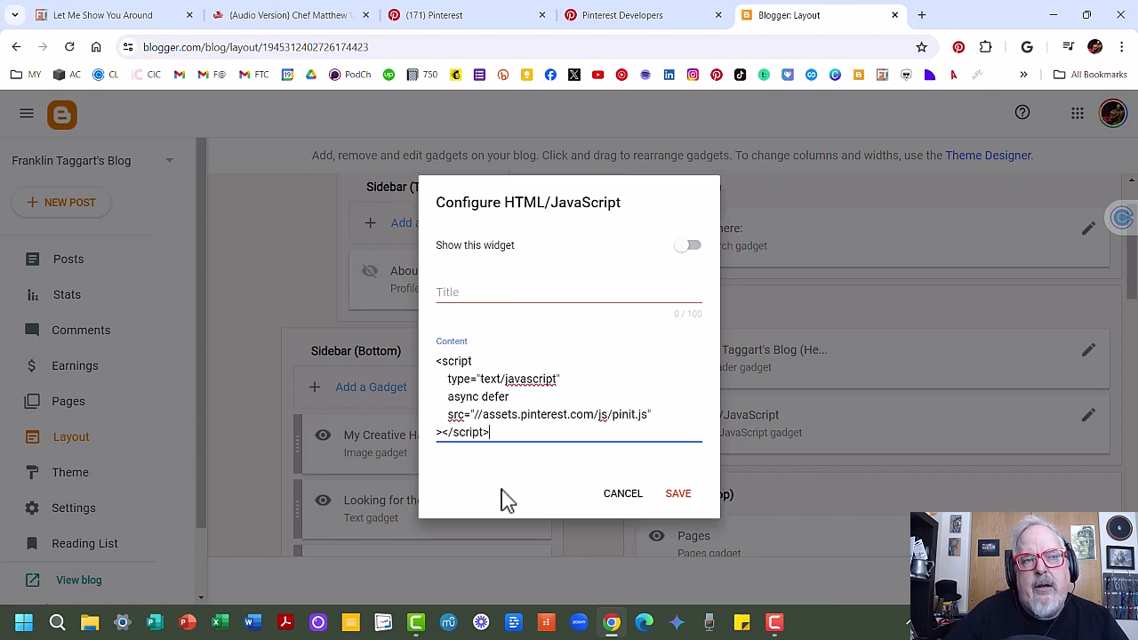
click(678, 498)
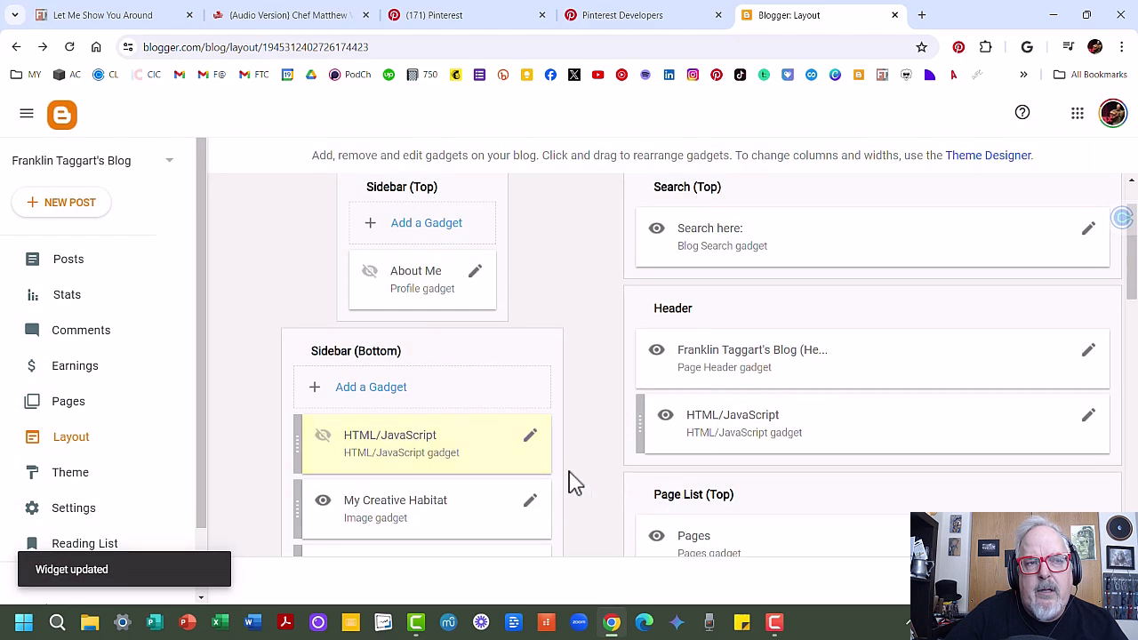
Step: Move the new HTML/JavaScript gadget further down the Sidebar (Bottom) gadget list
scroll(570, 483, down, 1)
scroll(574, 483, down, 1)
drag(303, 302, 299, 518)
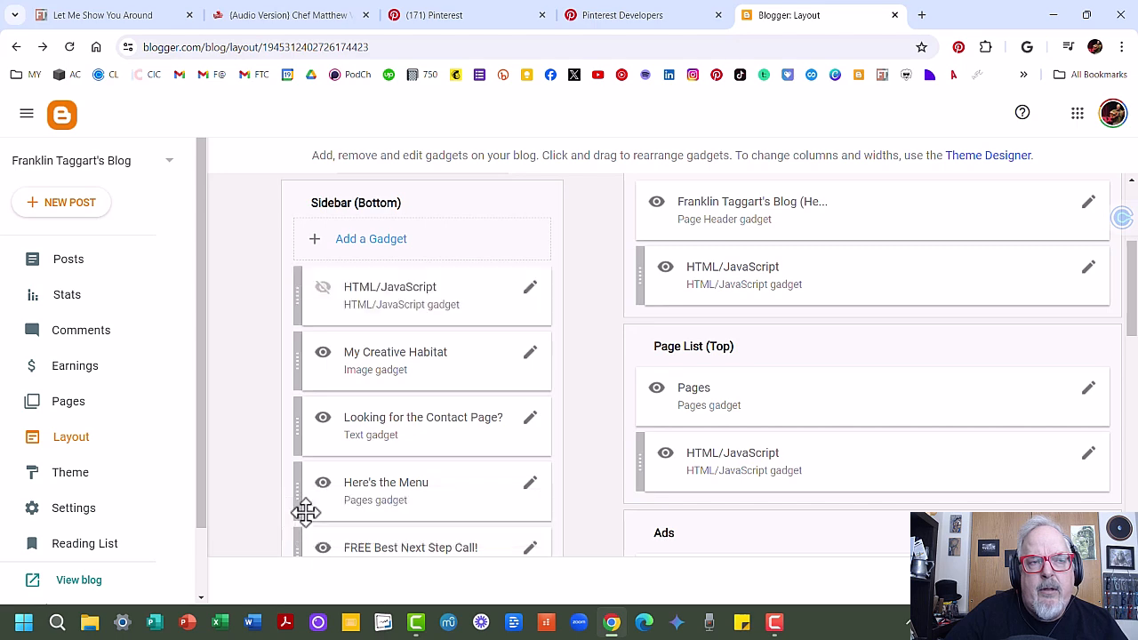
scroll(302, 514, down, 4)
scroll(346, 475, down, 1)
scroll(383, 442, up, 5)
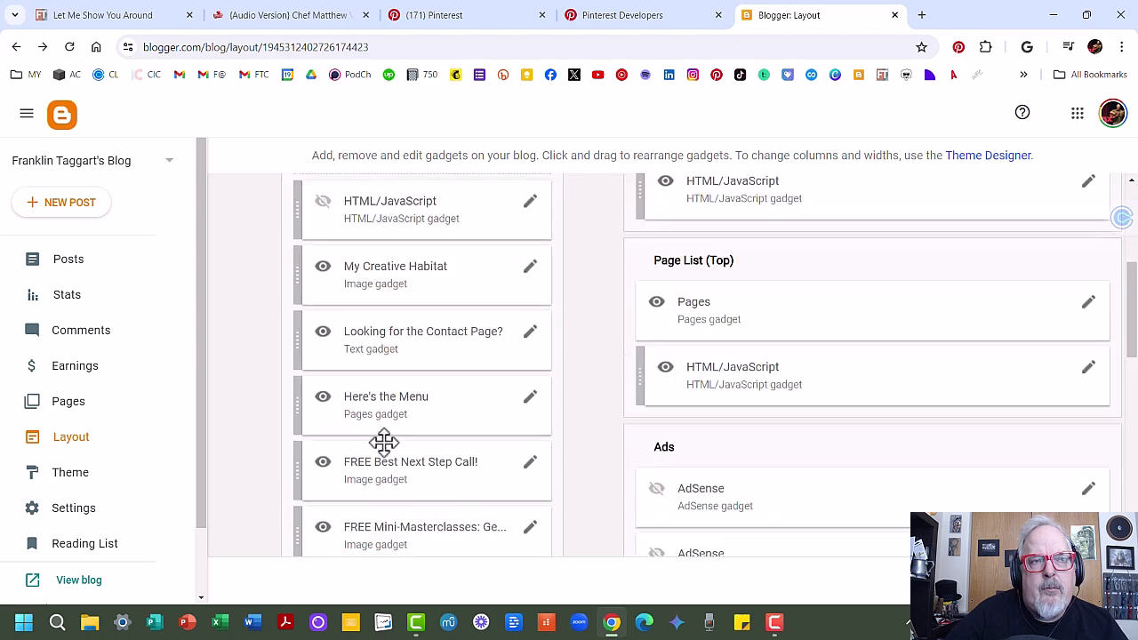
drag(302, 297, 317, 500)
scroll(317, 500, down, 3)
scroll(317, 500, up, 2)
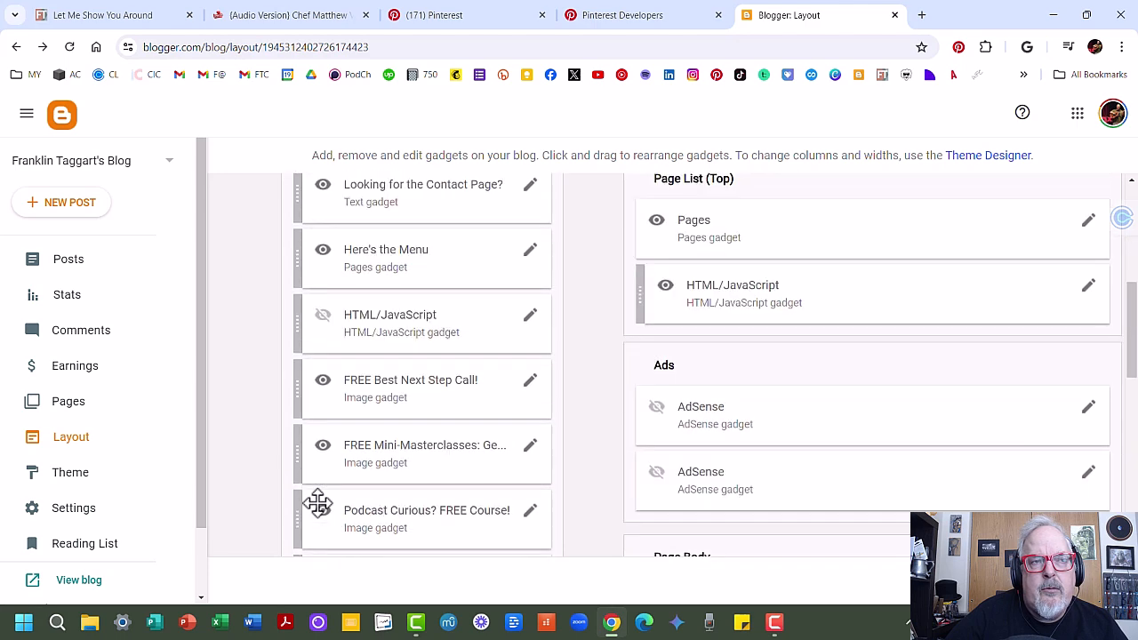
scroll(306, 444, down, 1)
drag(305, 343, 318, 533)
scroll(317, 533, down, 3)
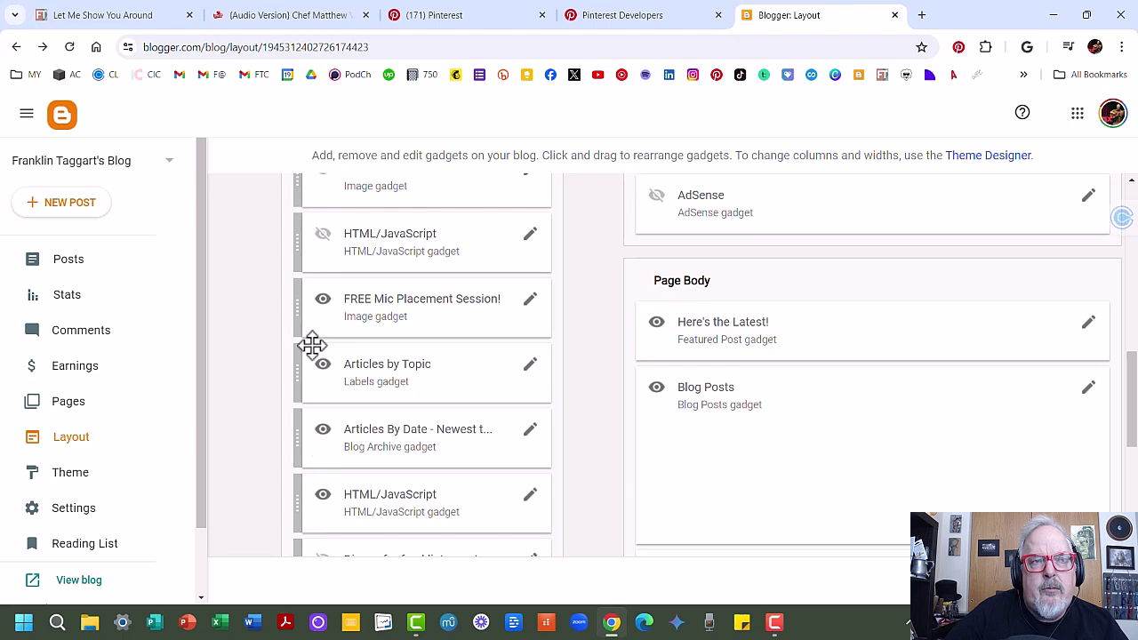
drag(305, 236, 465, 447)
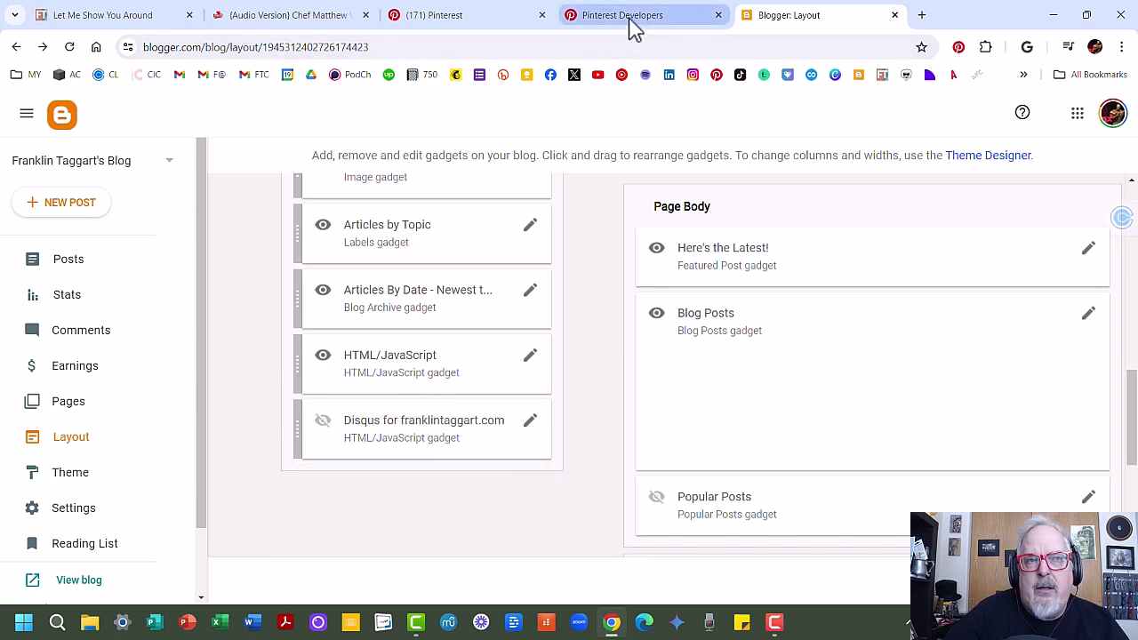
Step: Copy the board widget example embed code from the Pinterest Widgets documentation
click(632, 25)
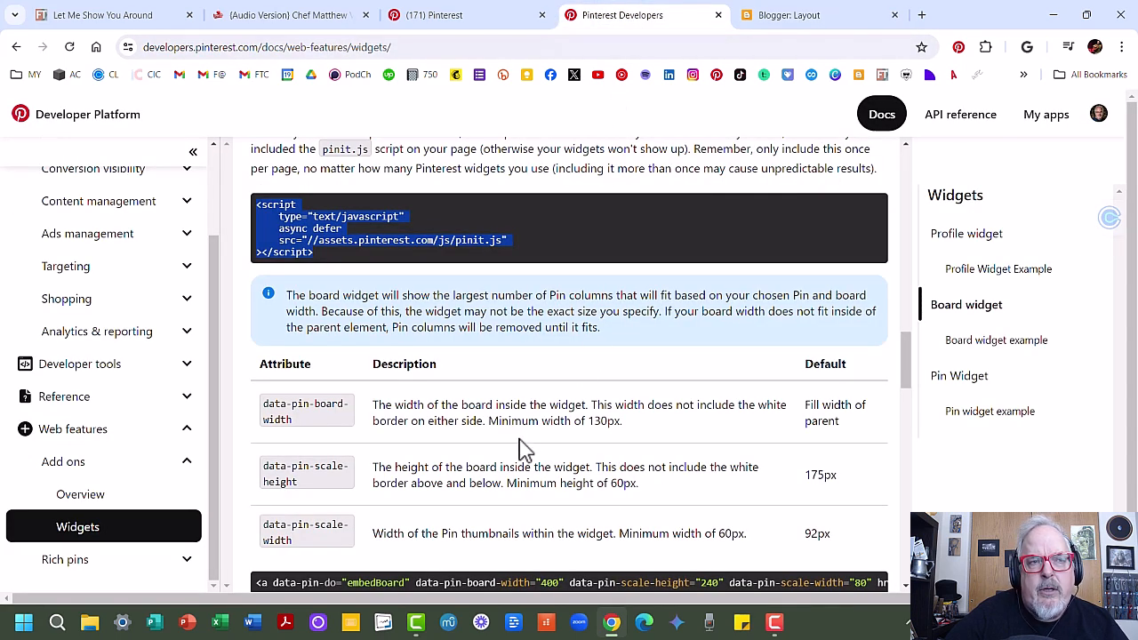
scroll(525, 449, down, 2)
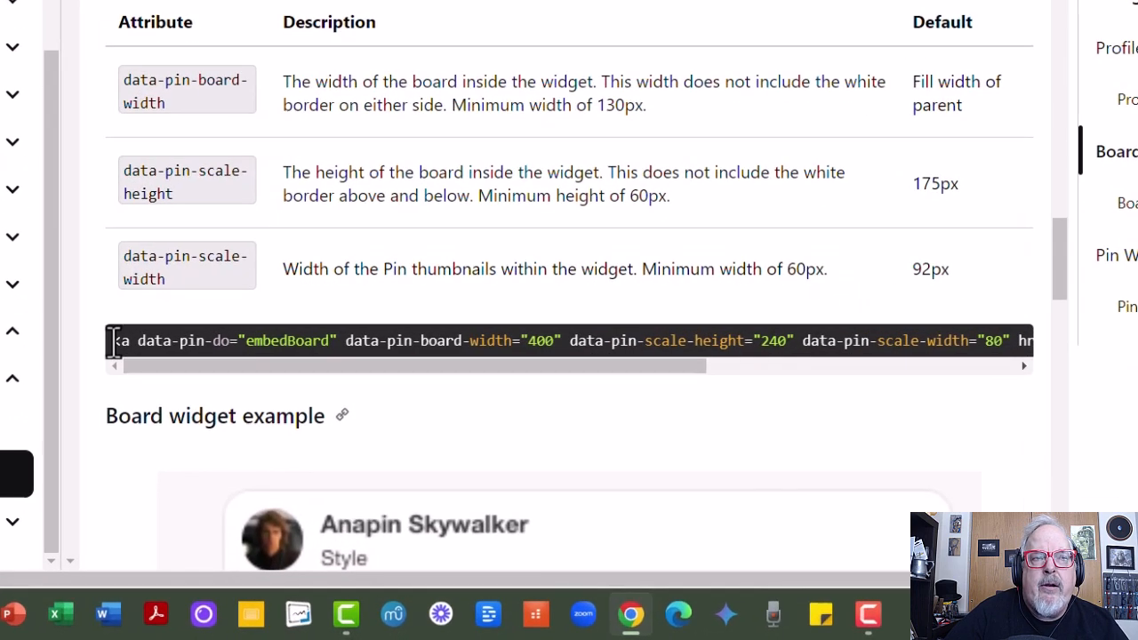
drag(114, 341, 1041, 338)
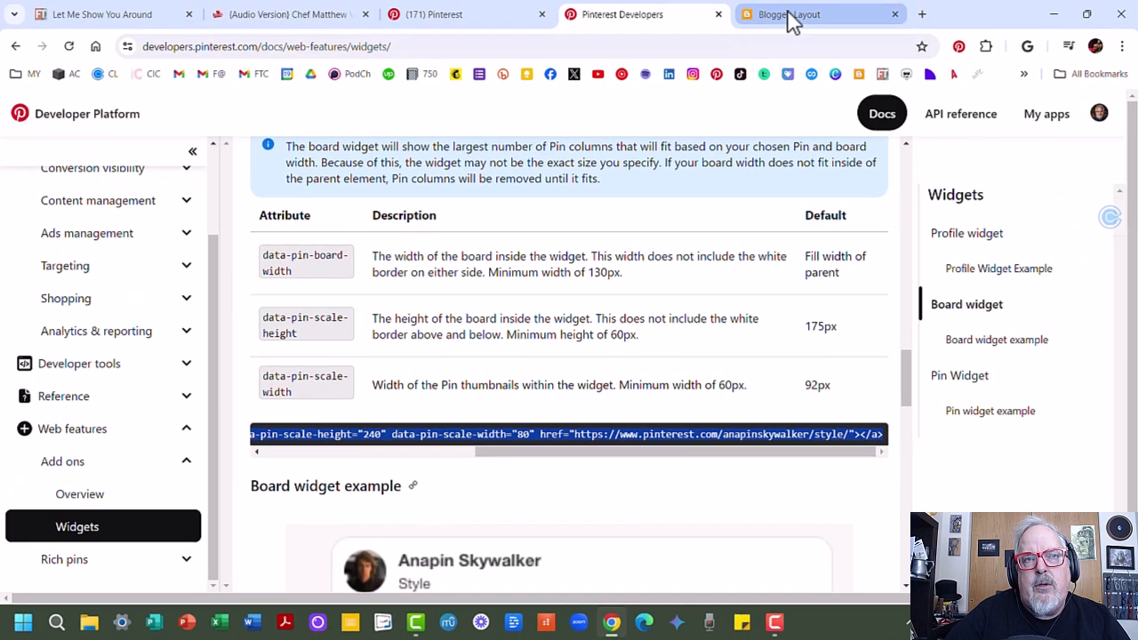
Step: Return to Blogger, open the Pages list and start a new page
click(788, 16)
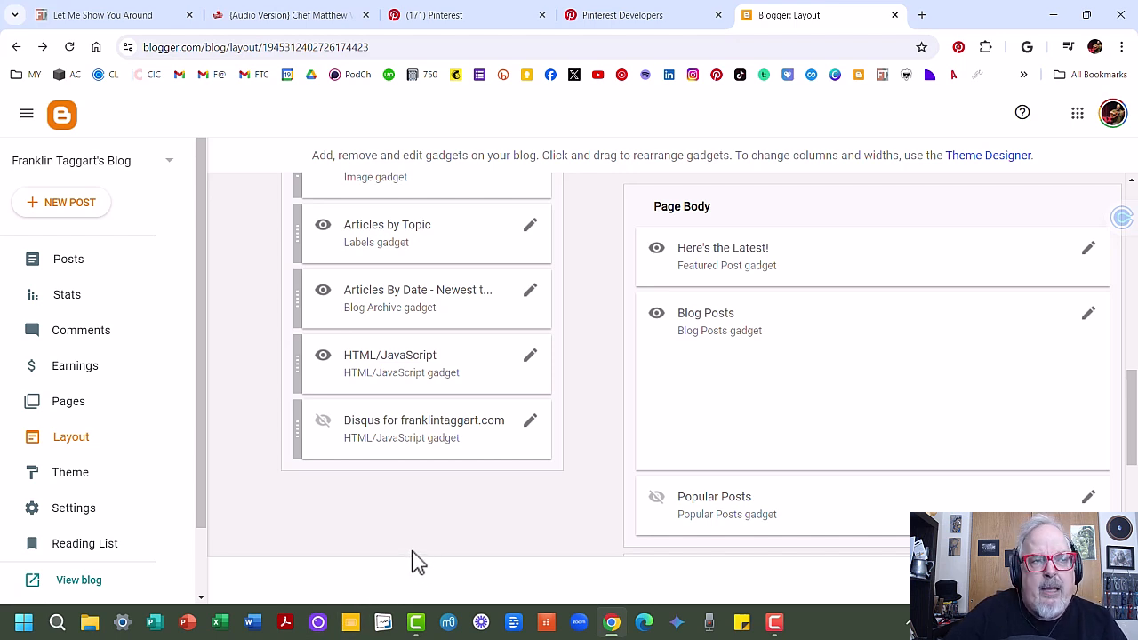
click(61, 407)
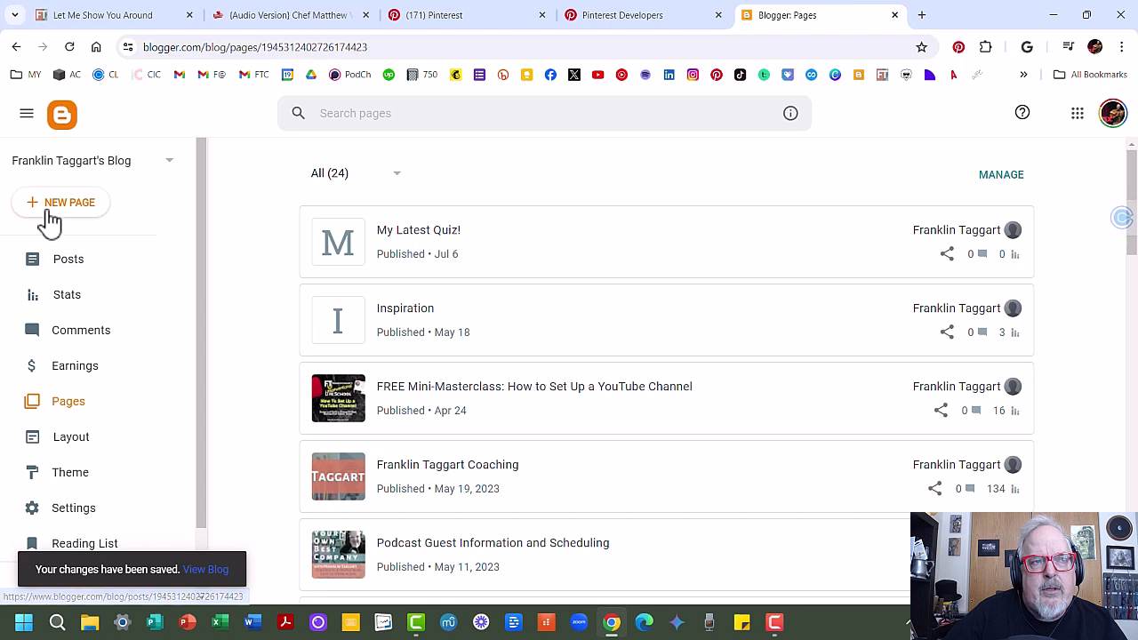
click(51, 209)
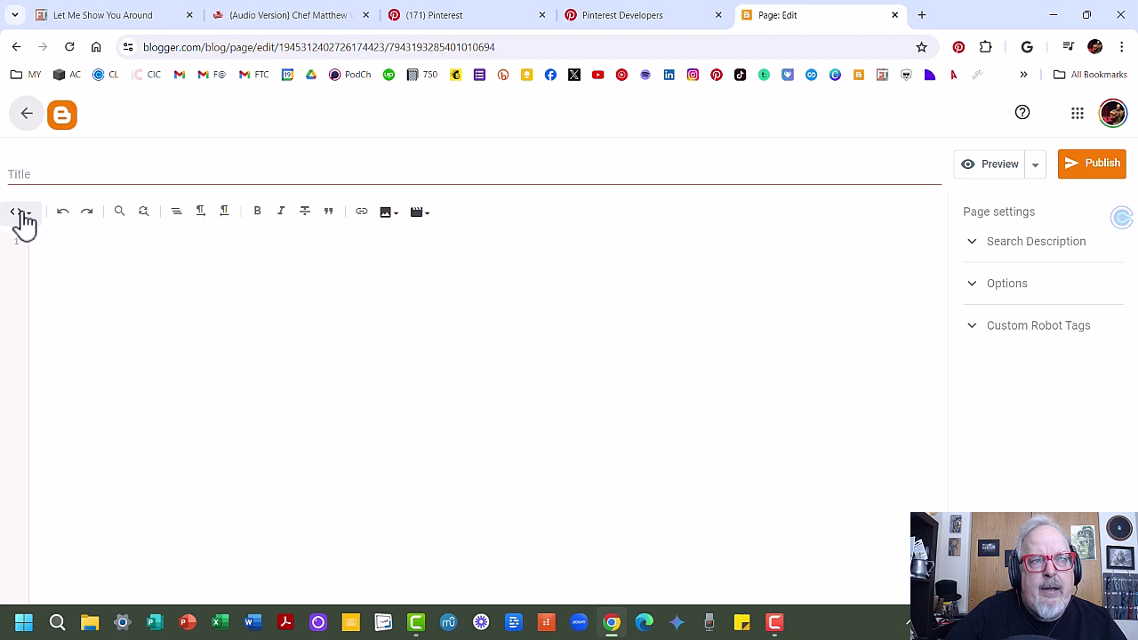
Step: Switch the new page's editor to HTML view
click(22, 213)
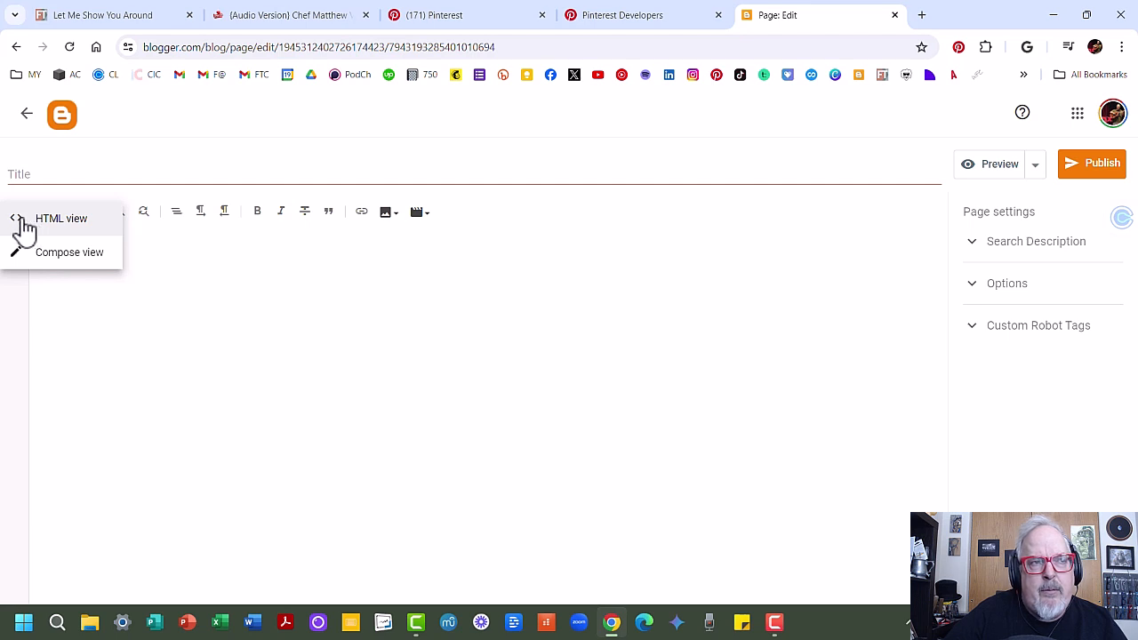
click(52, 257)
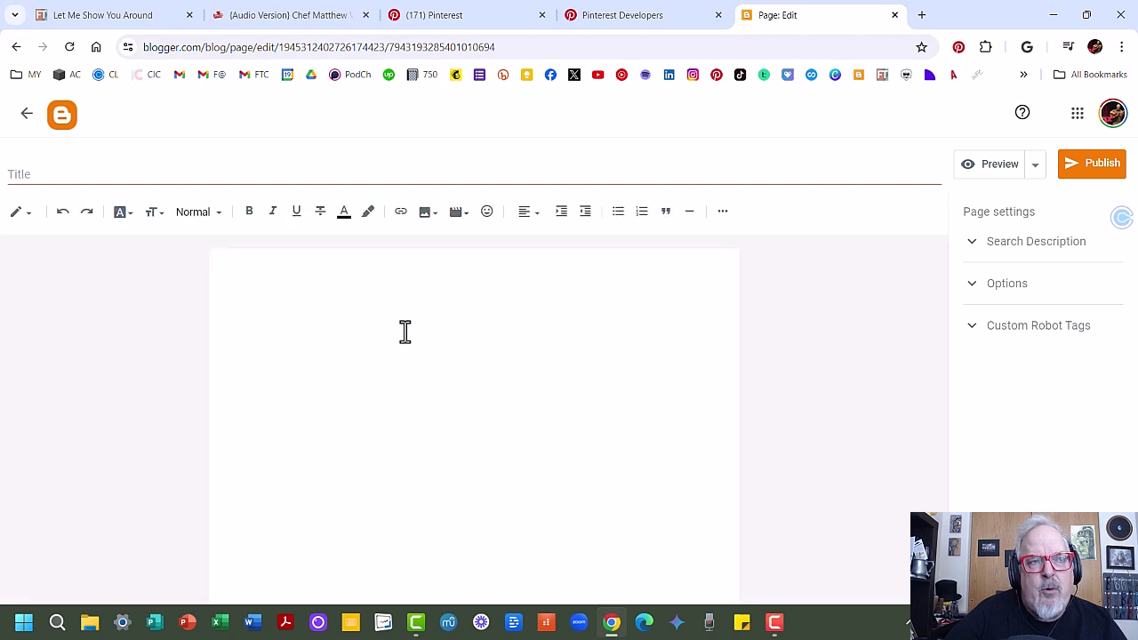
click(19, 215)
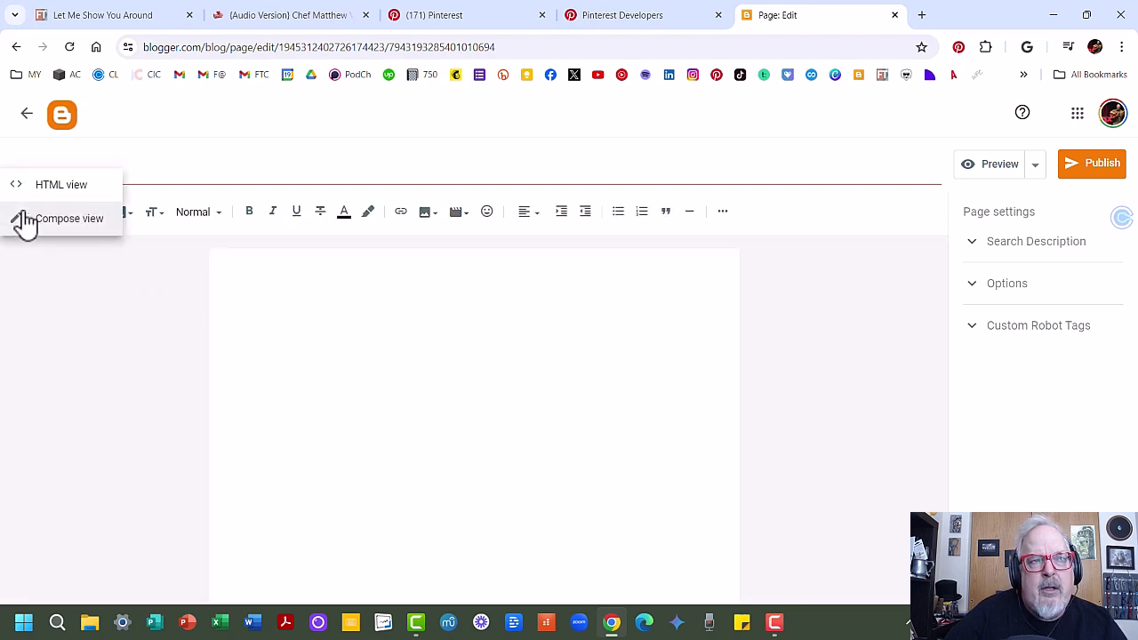
click(35, 188)
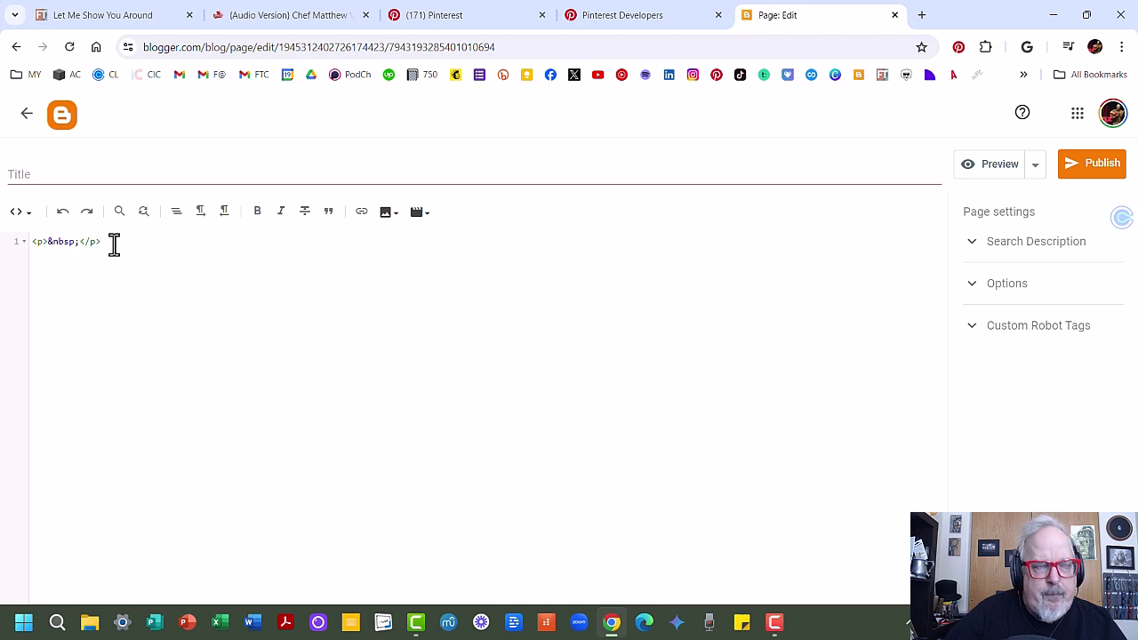
Step: Title the page "Guest Appearances" and paste the board widget embed code into its HTML
click(23, 174)
text(Guest Appearances)
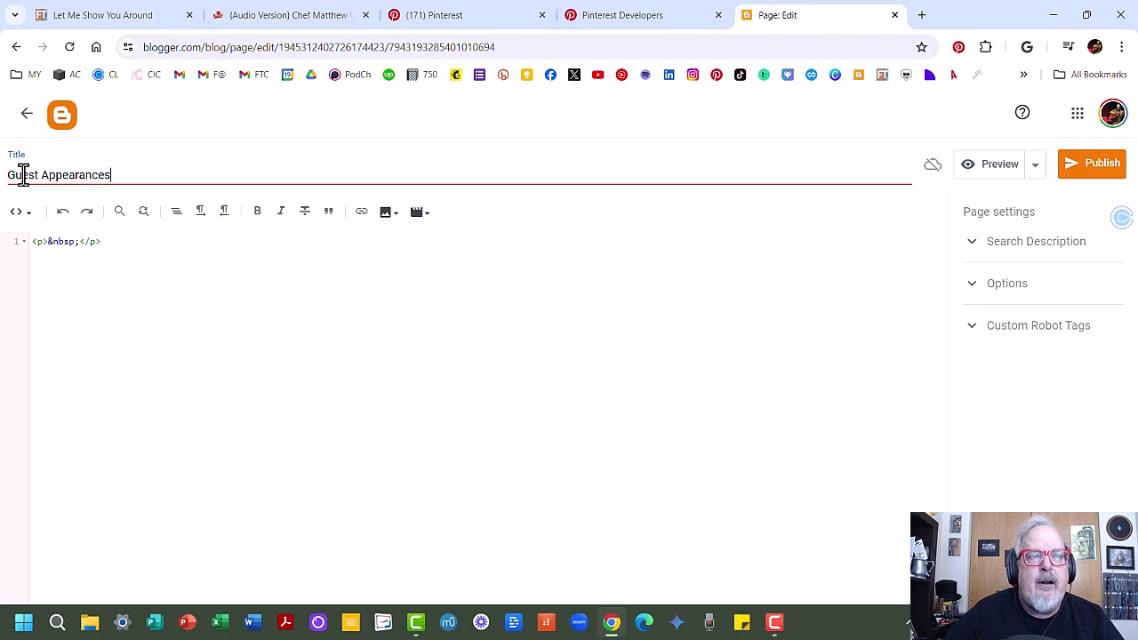
click(111, 241)
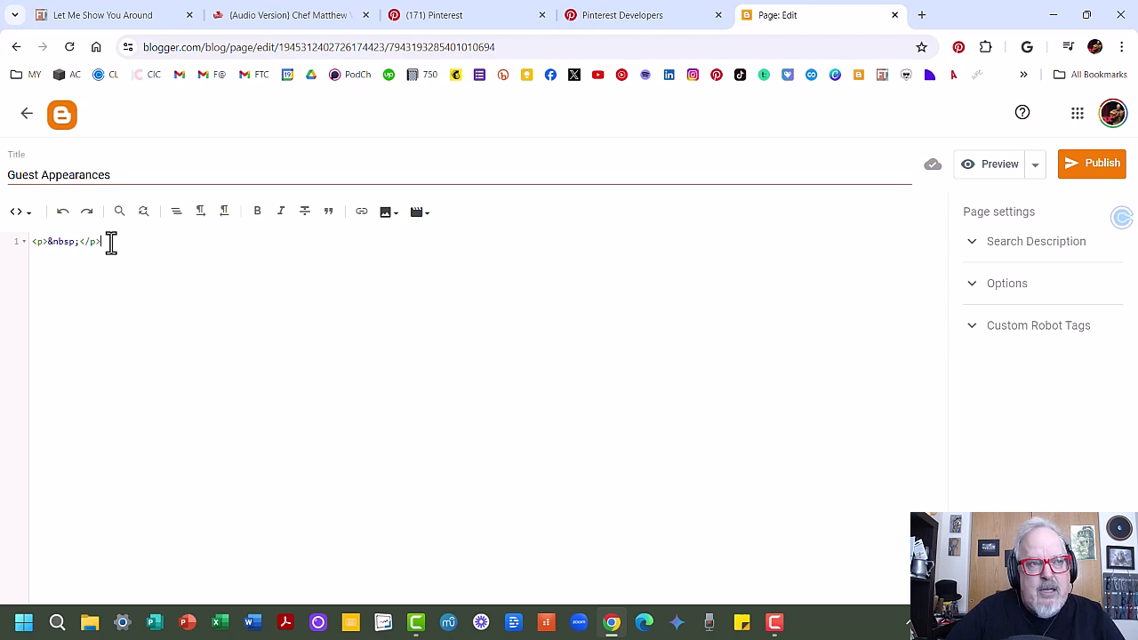
key(ctrl+v)
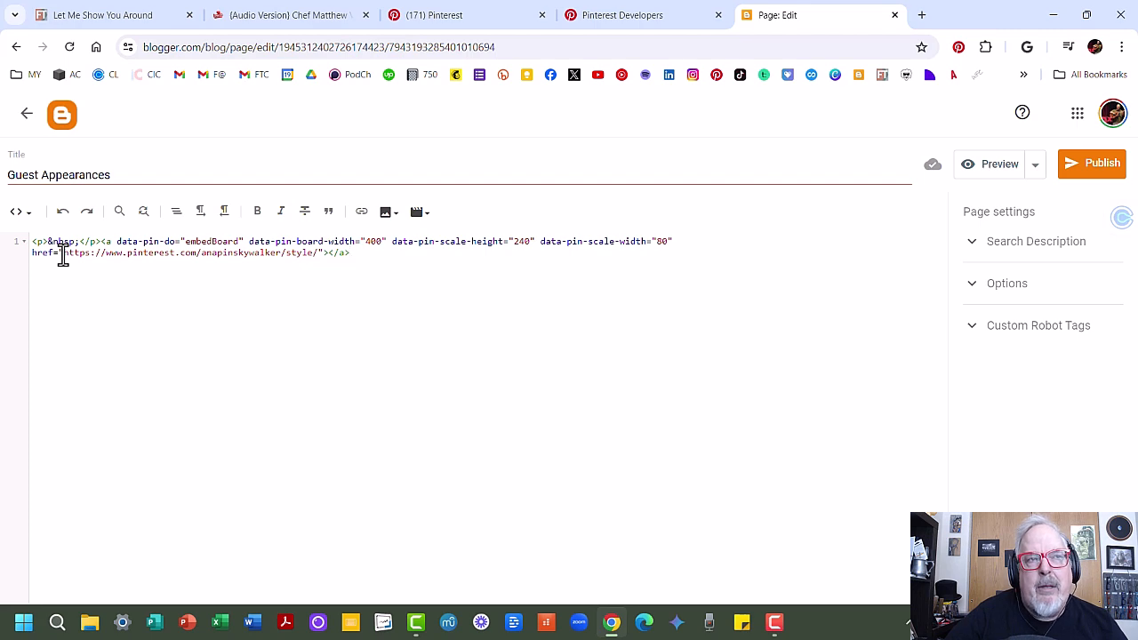
Step: Copy the guest appearances board's URL from the Pinterest tab and return to the page editor
click(435, 18)
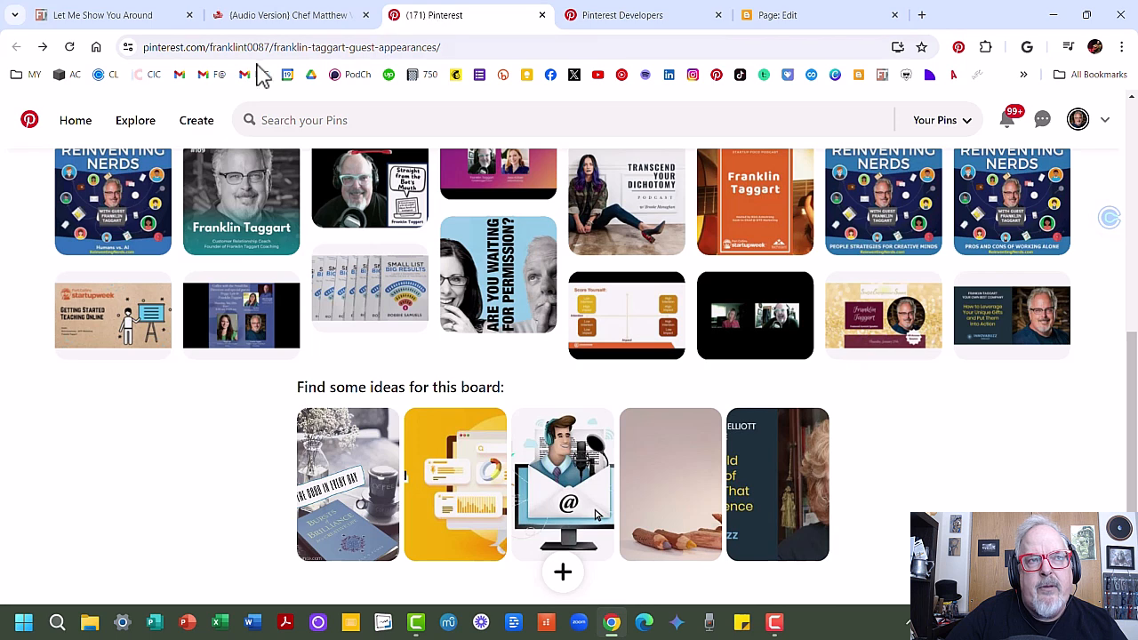
click(145, 48)
key(ctrl+c)
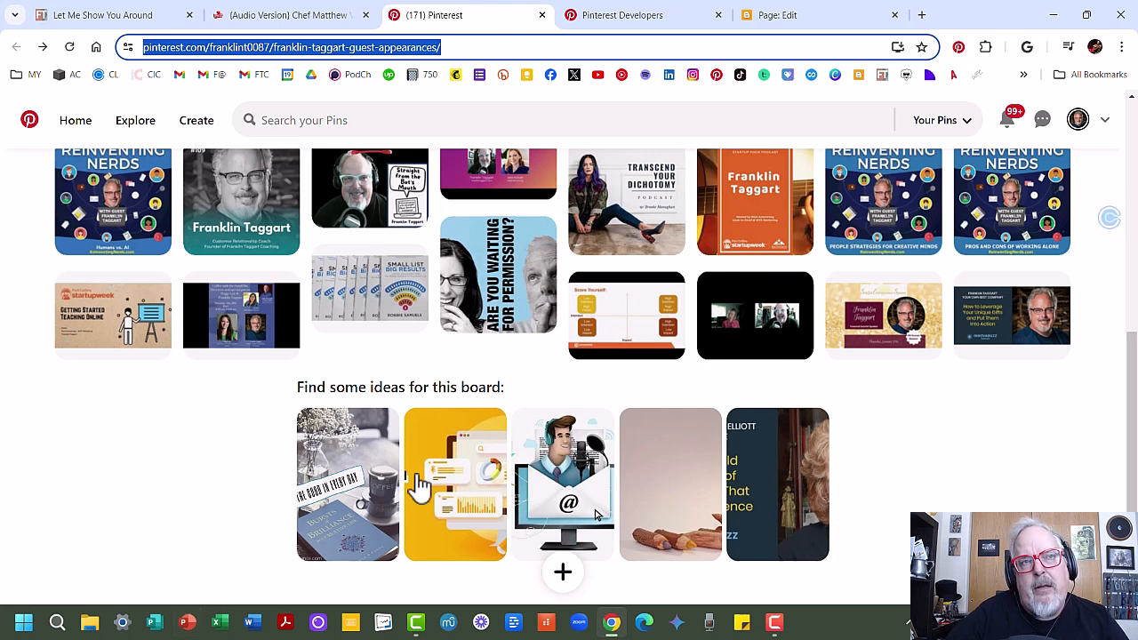
click(806, 21)
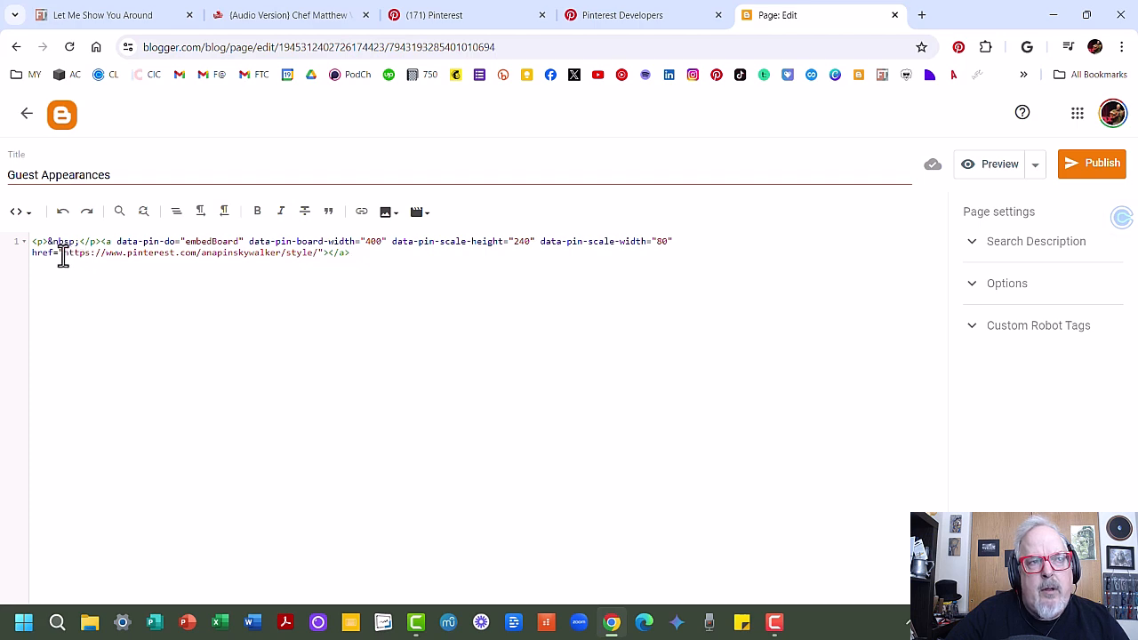
Step: Replace the example href with the franklin-taggart-guest-appearances board URL and preview the page
drag(64, 253, 79, 254)
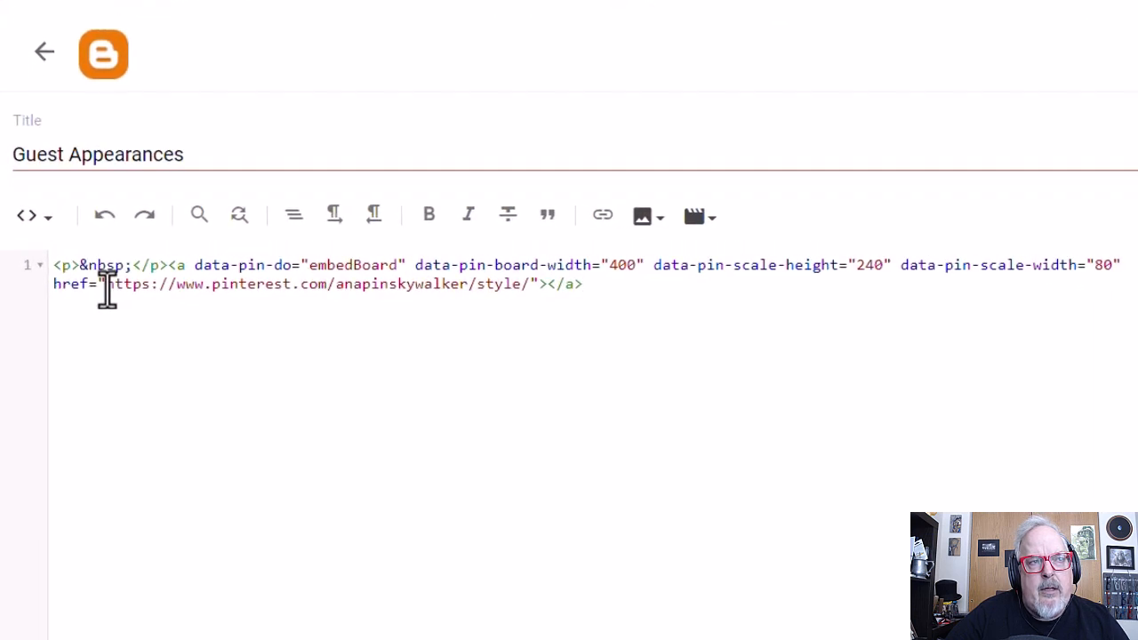
drag(131, 289, 528, 287)
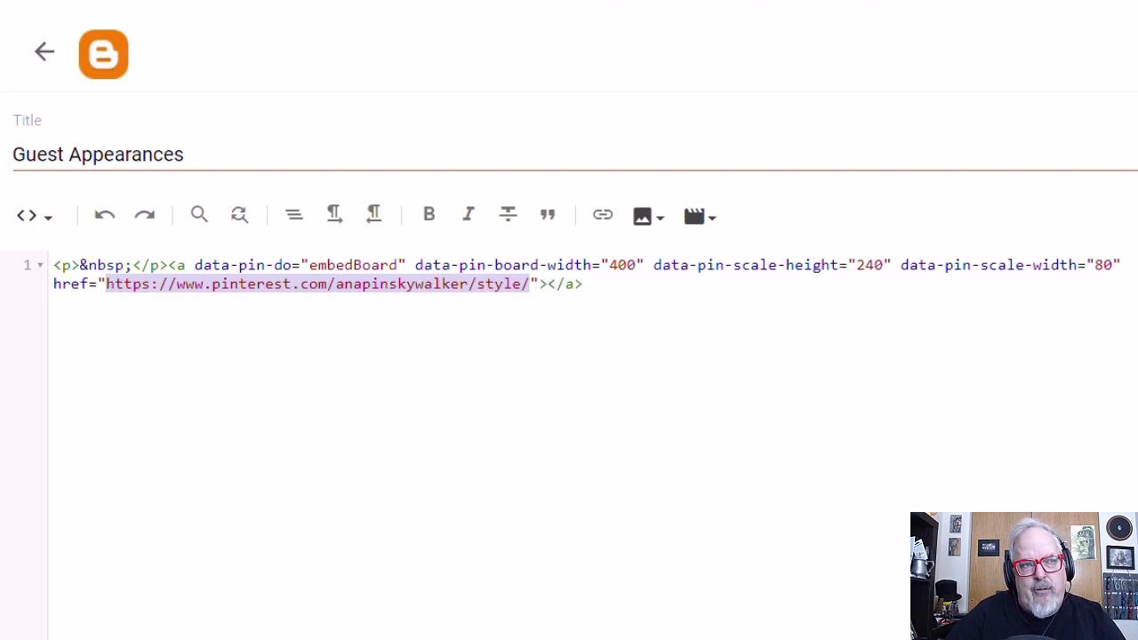
key(ctrl+v)
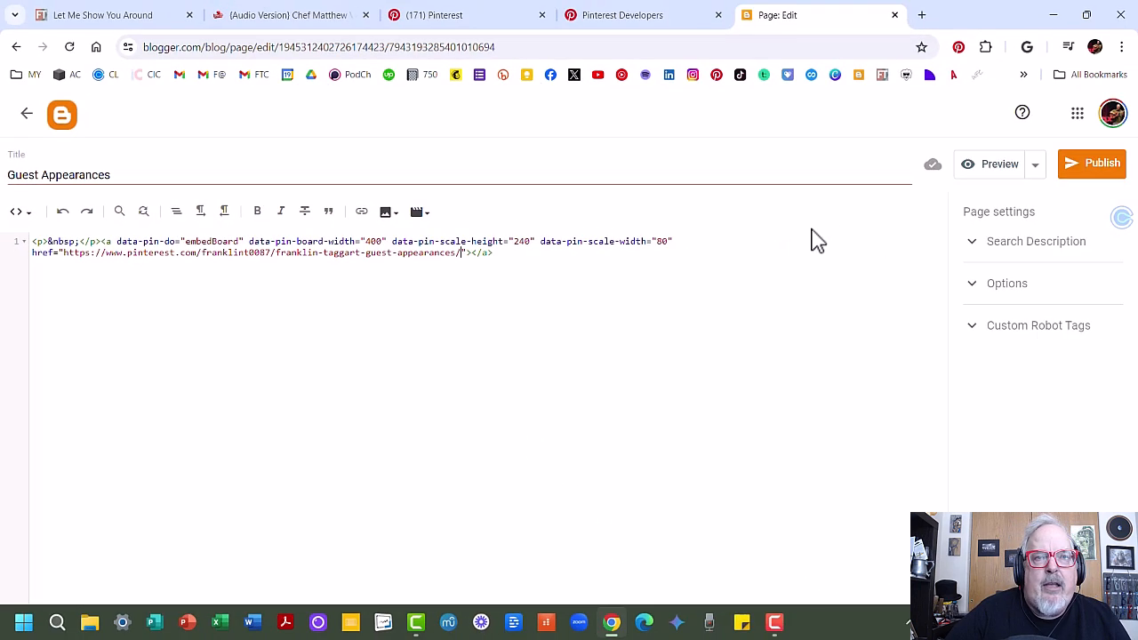
click(987, 169)
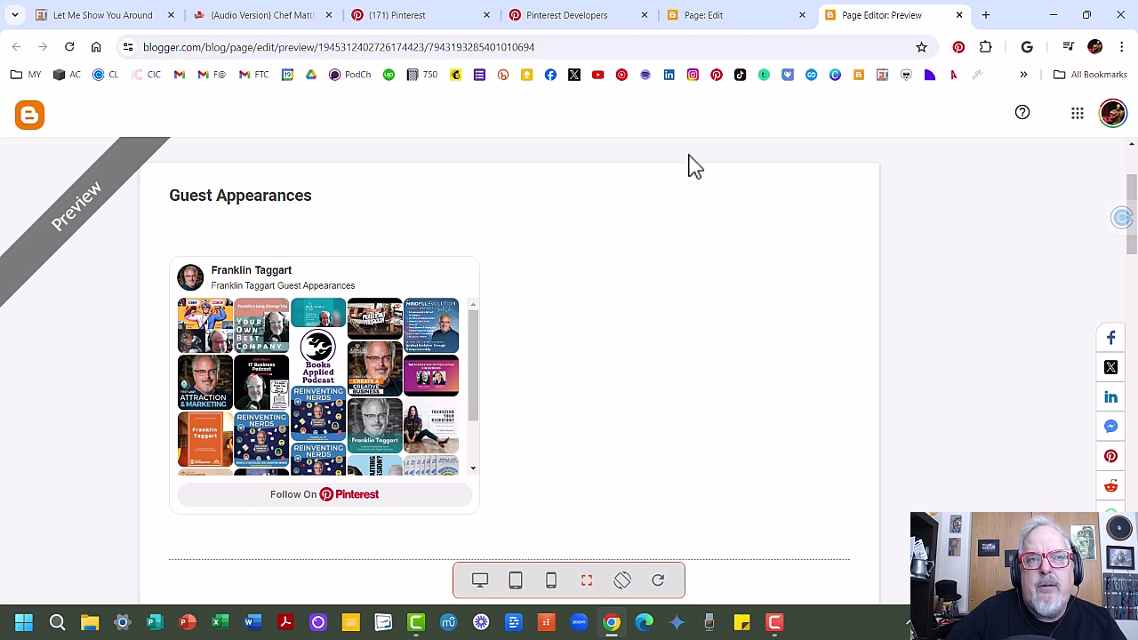
click(715, 18)
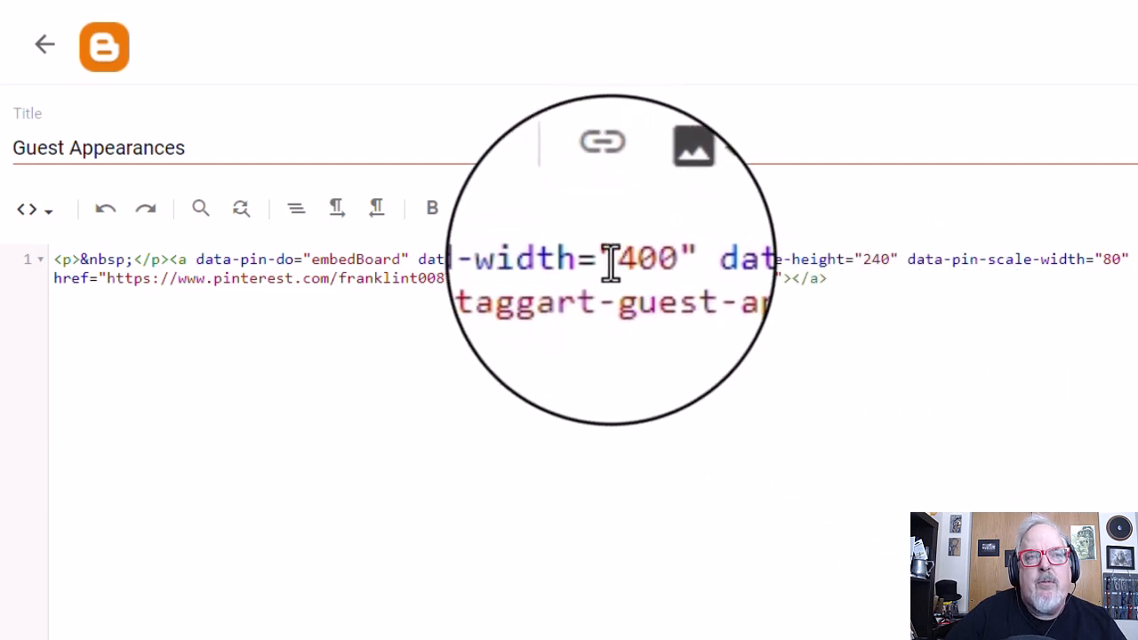
Step: Set the embed code's board width to 750 and its scale height to 480
drag(610, 262, 644, 261)
text(750)
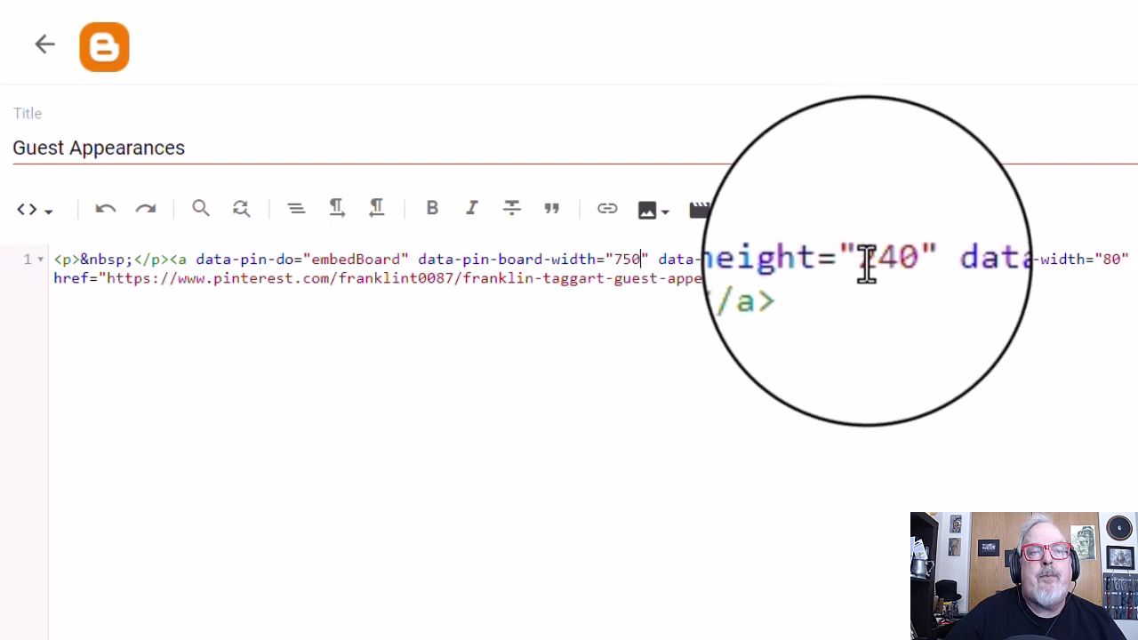
drag(862, 259, 889, 258)
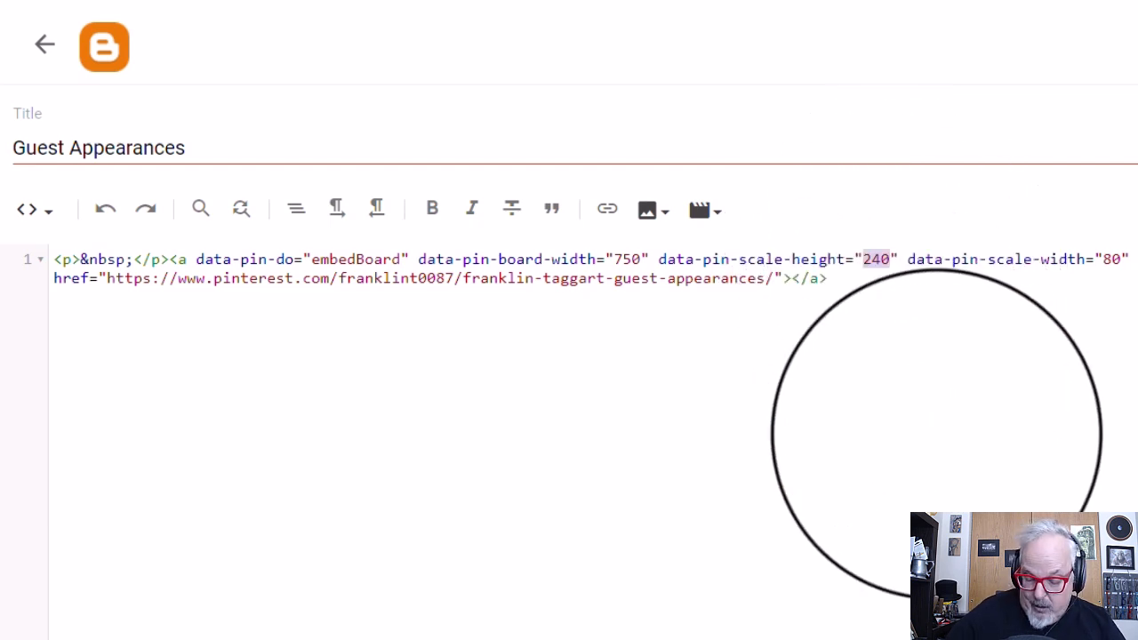
text(480)
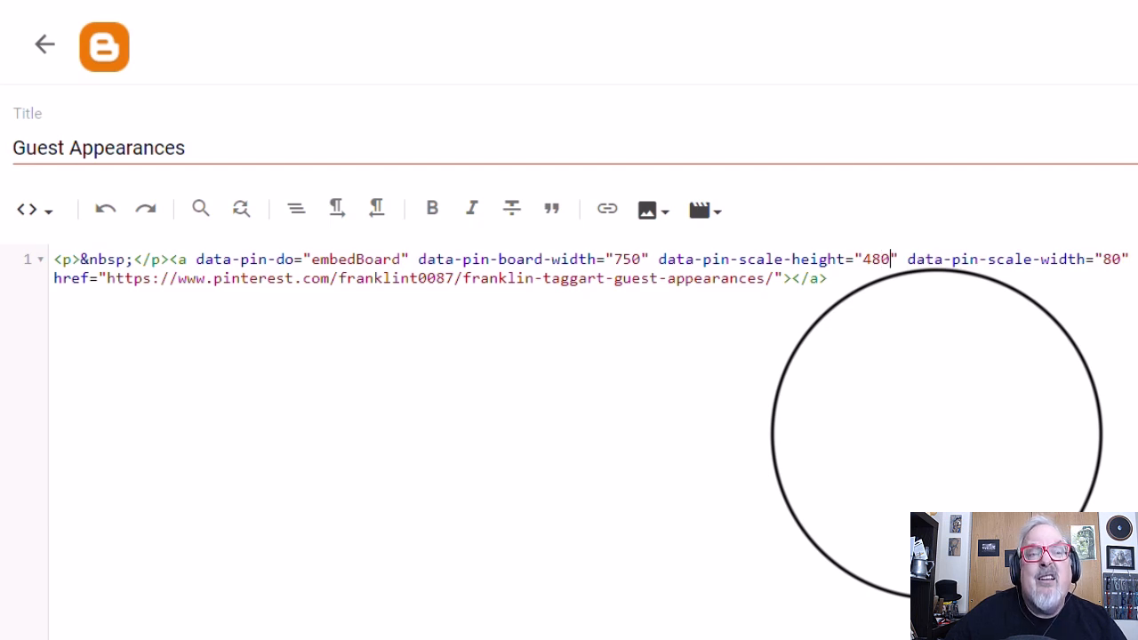
Step: Set the board's scale width to 100 in the embed code
double_click(1102, 260)
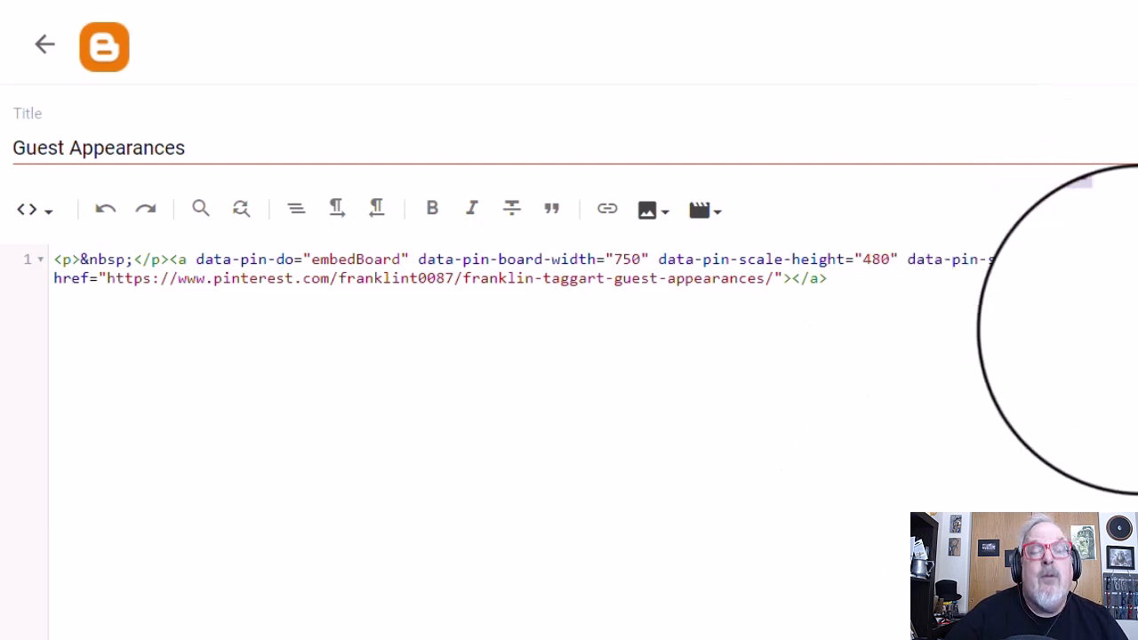
text(100)
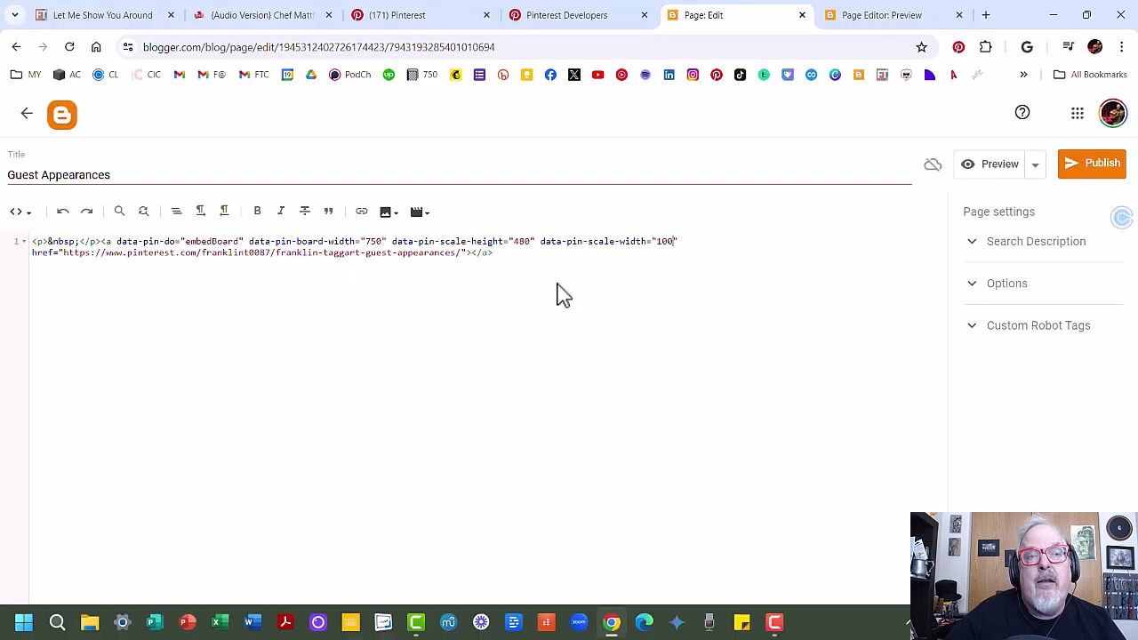
click(878, 308)
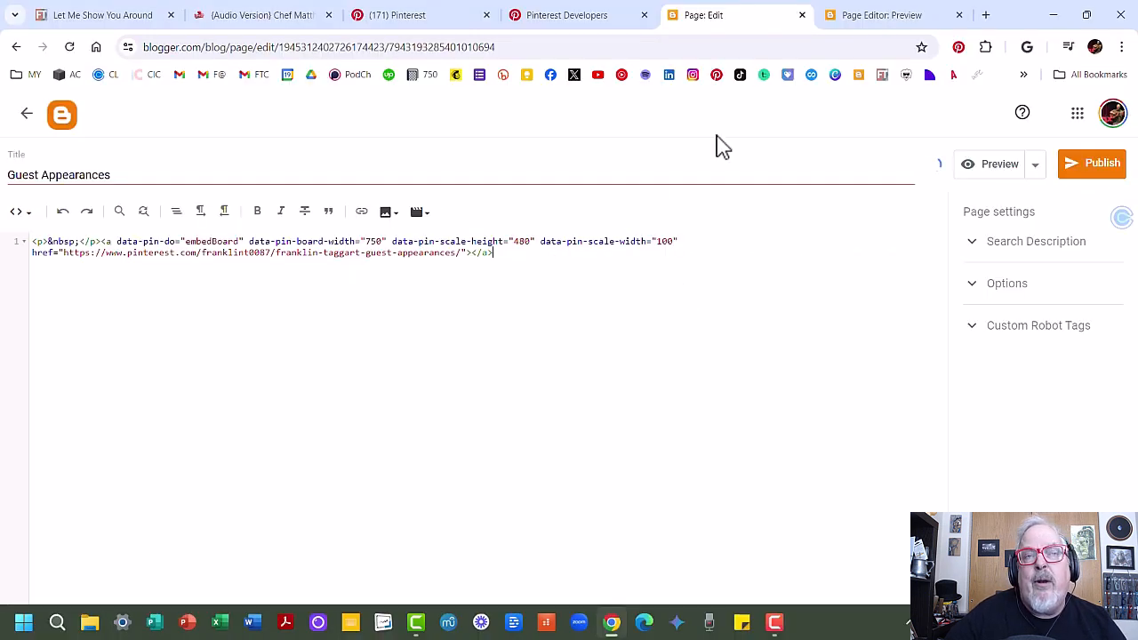
Step: Reload the page preview and scroll through the embedded Pinterest board
click(878, 16)
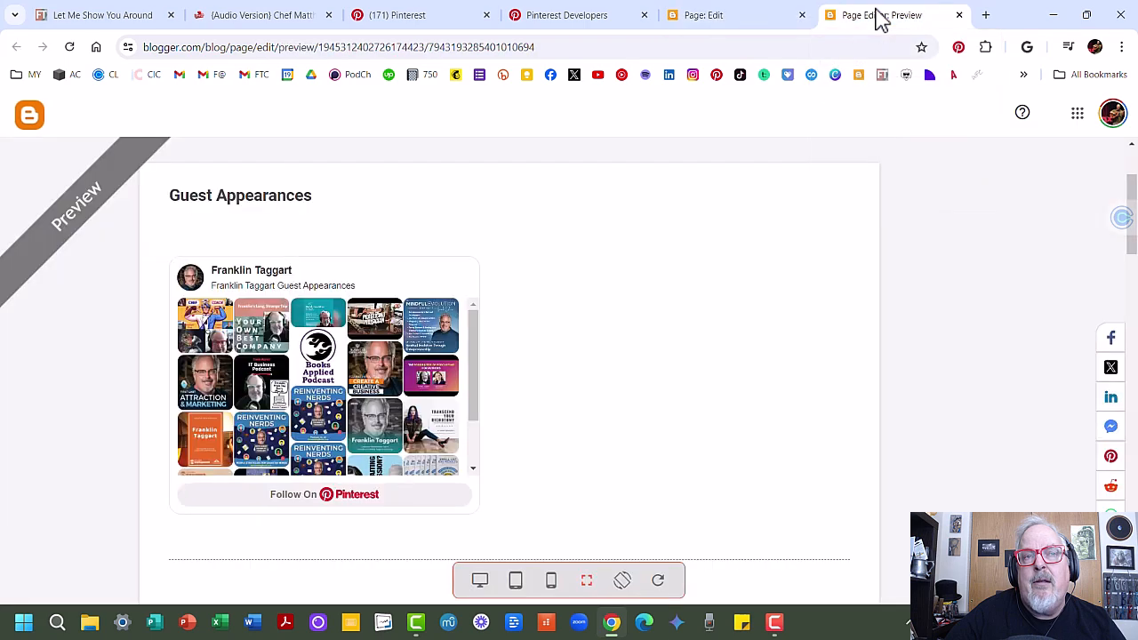
click(69, 46)
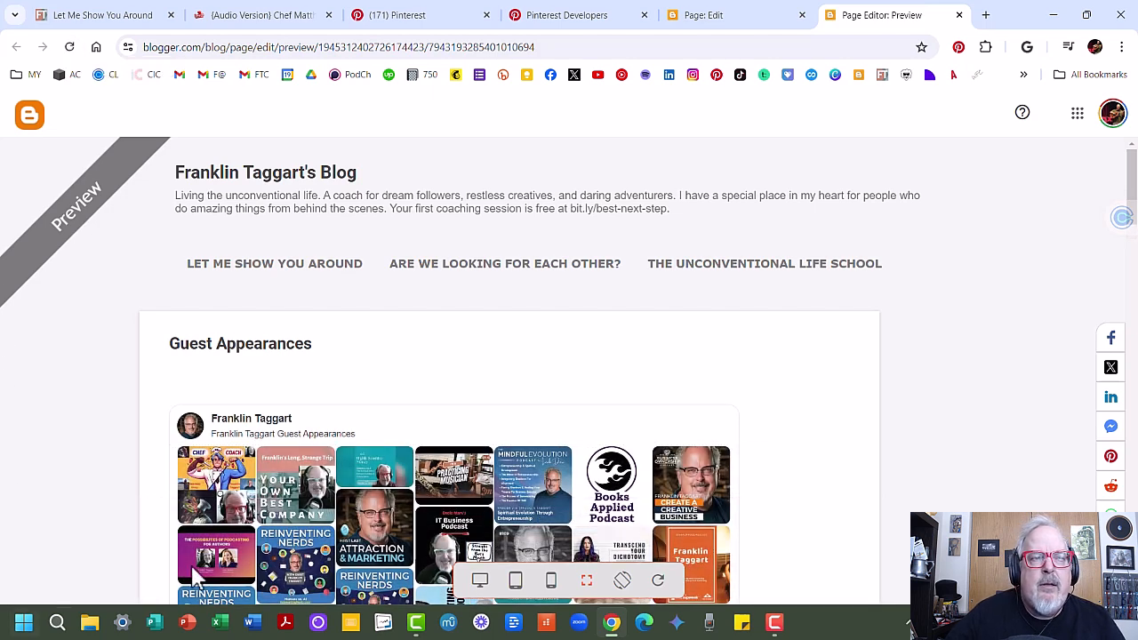
scroll(153, 448, down, 2)
scroll(153, 448, down, 1)
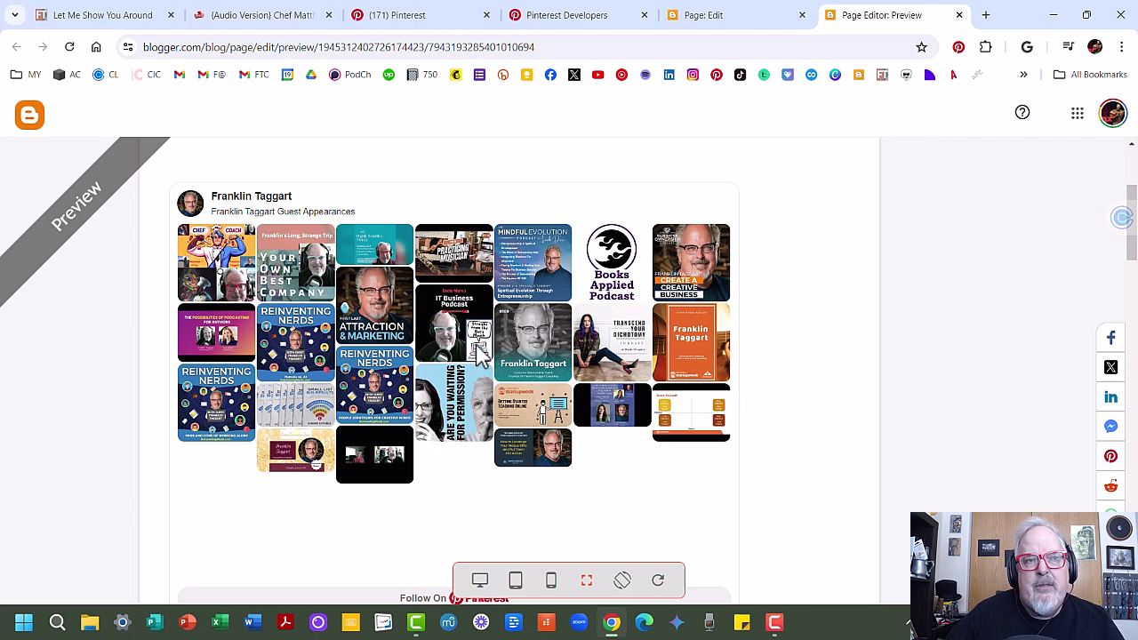
Step: Change the board's scale width to 150 and review the resized board in the preview
click(716, 18)
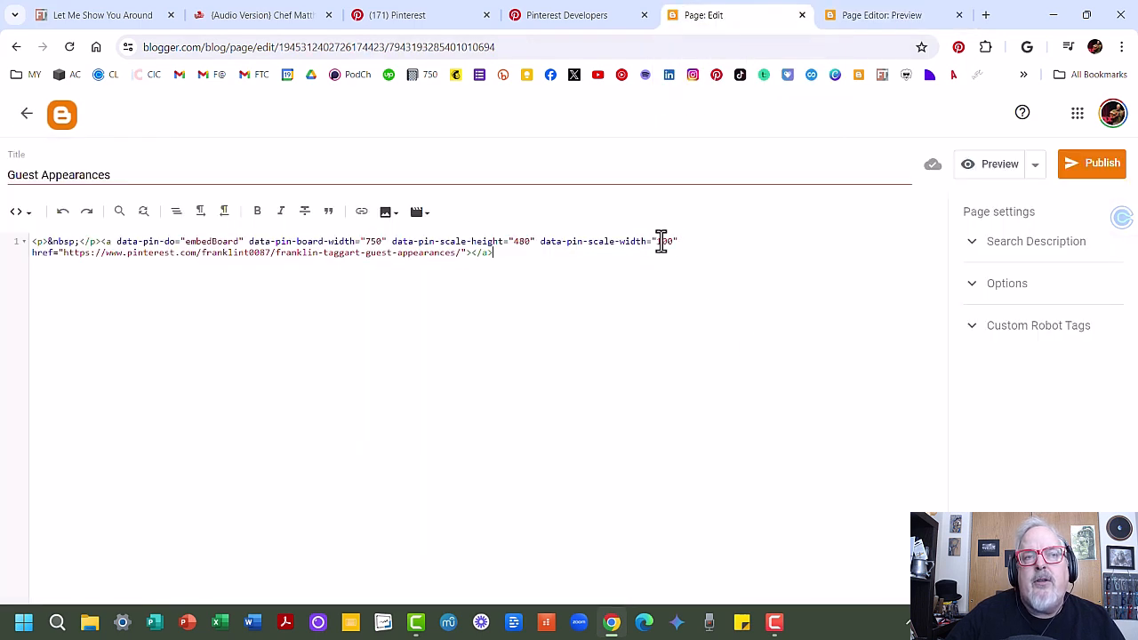
drag(656, 241, 667, 246)
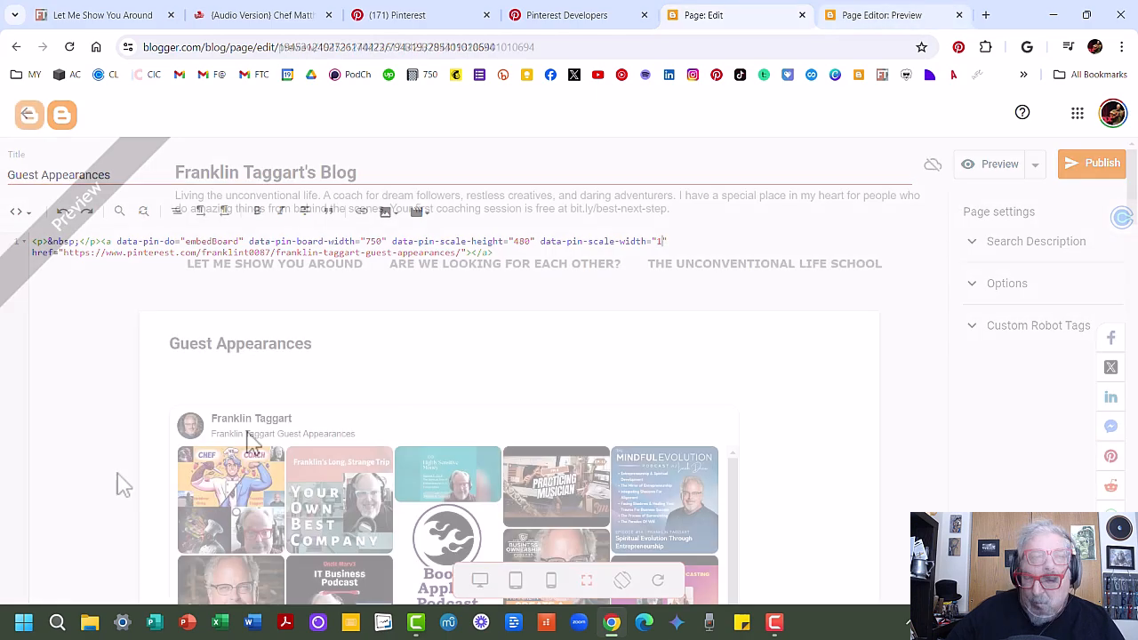
scroll(115, 484, down, 5)
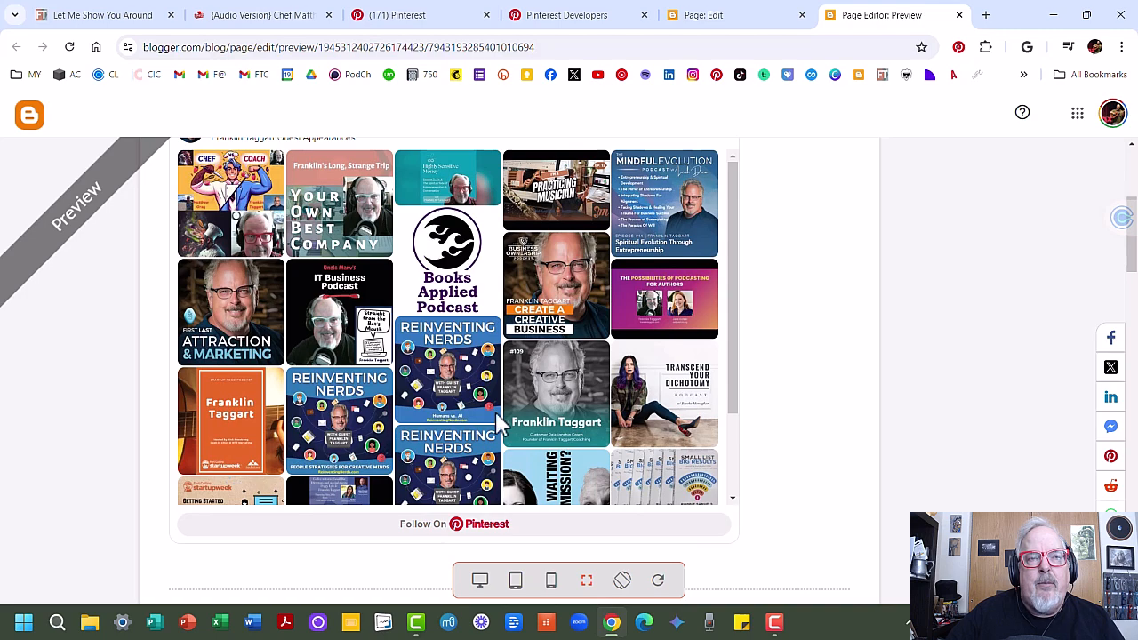
scroll(478, 395, up, 3)
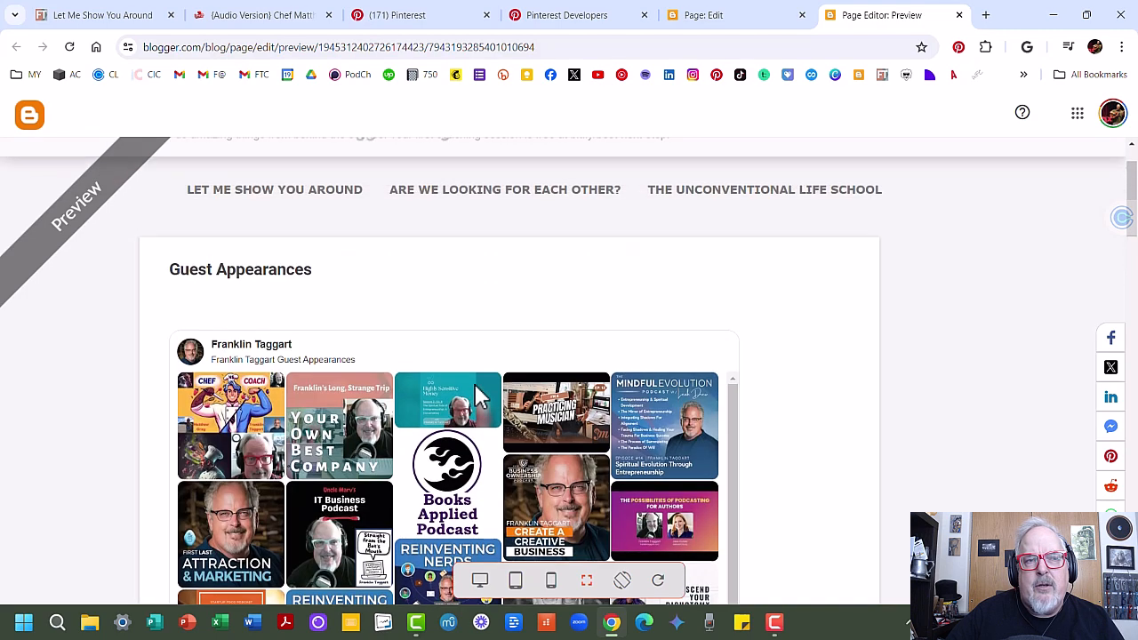
scroll(134, 452, down, 3)
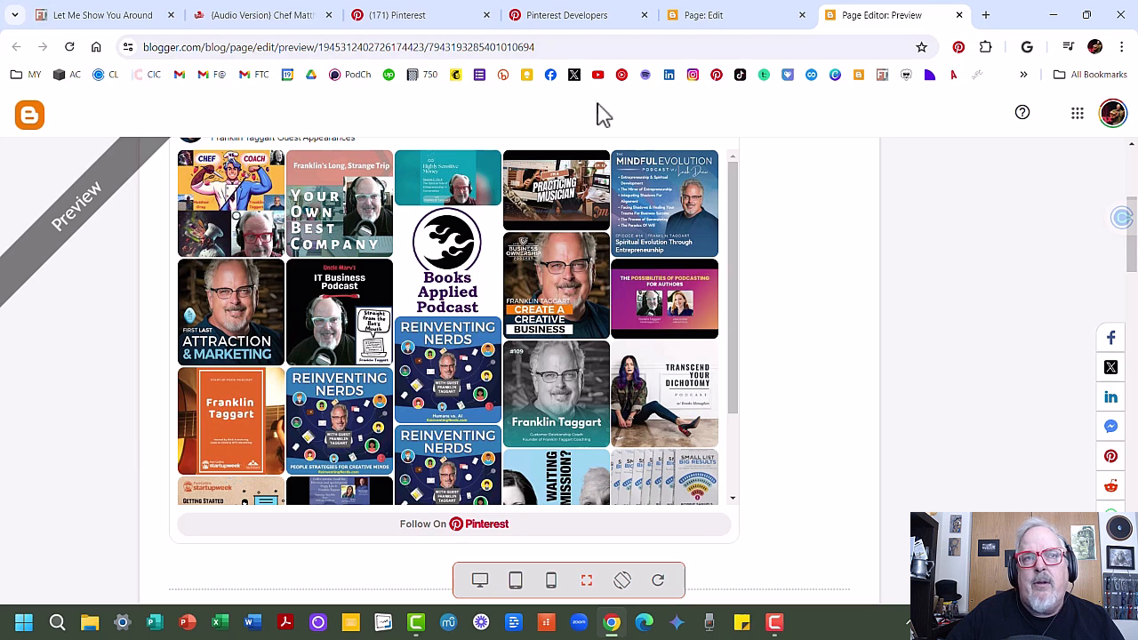
Step: Change the board's scale height to 600 in the embed code
click(711, 15)
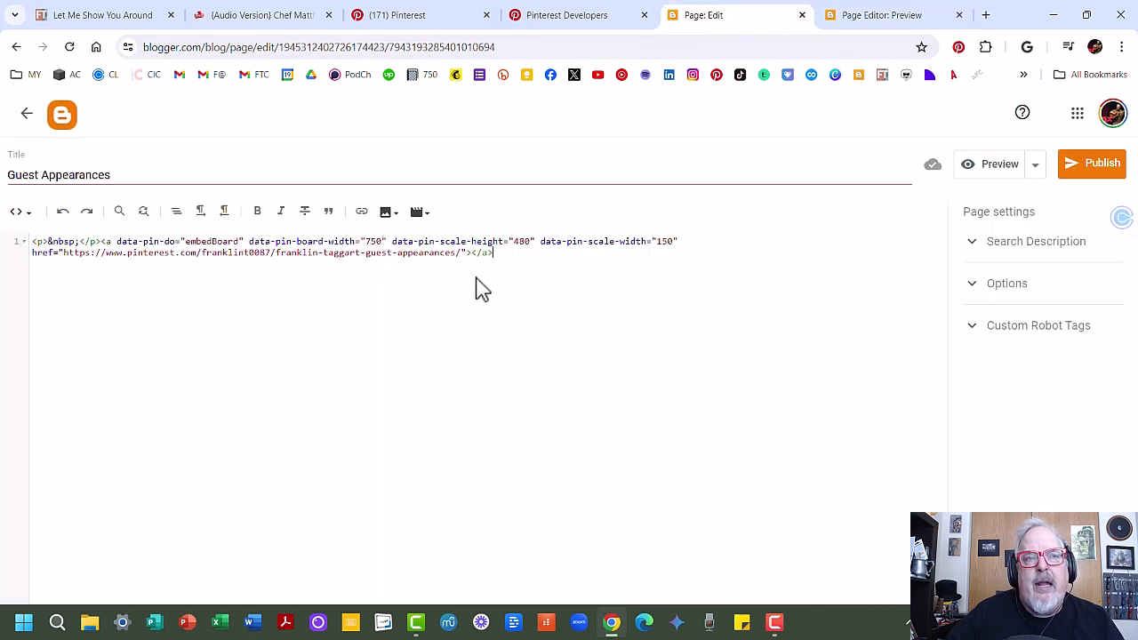
drag(514, 246, 525, 246)
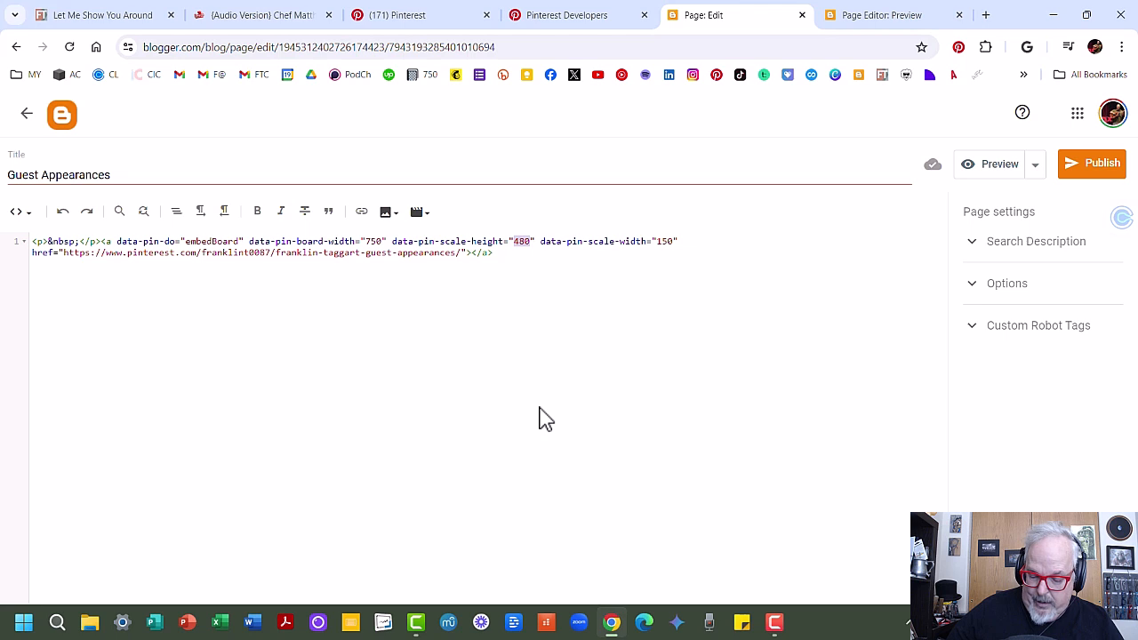
text(600)
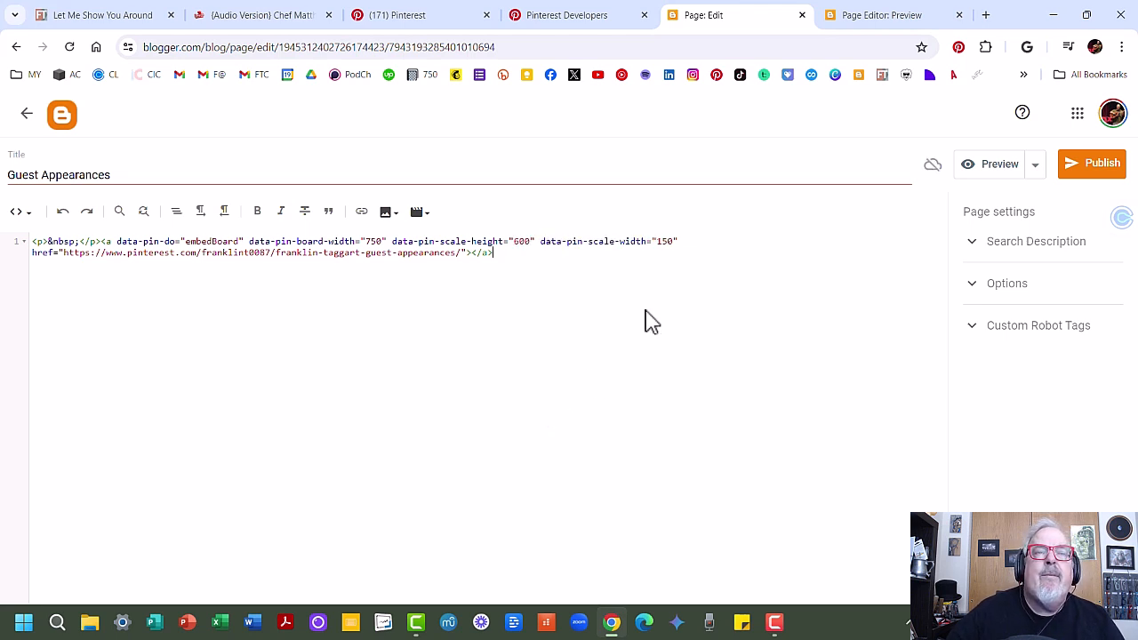
Step: Reload the page preview and scroll through the taller embedded board
click(858, 19)
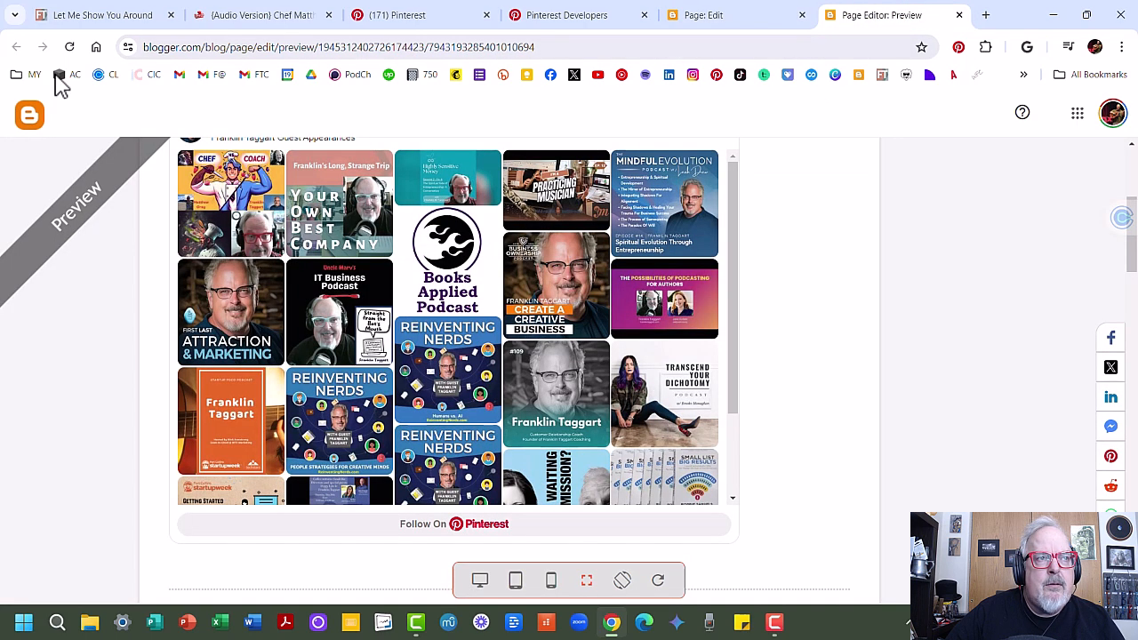
click(72, 48)
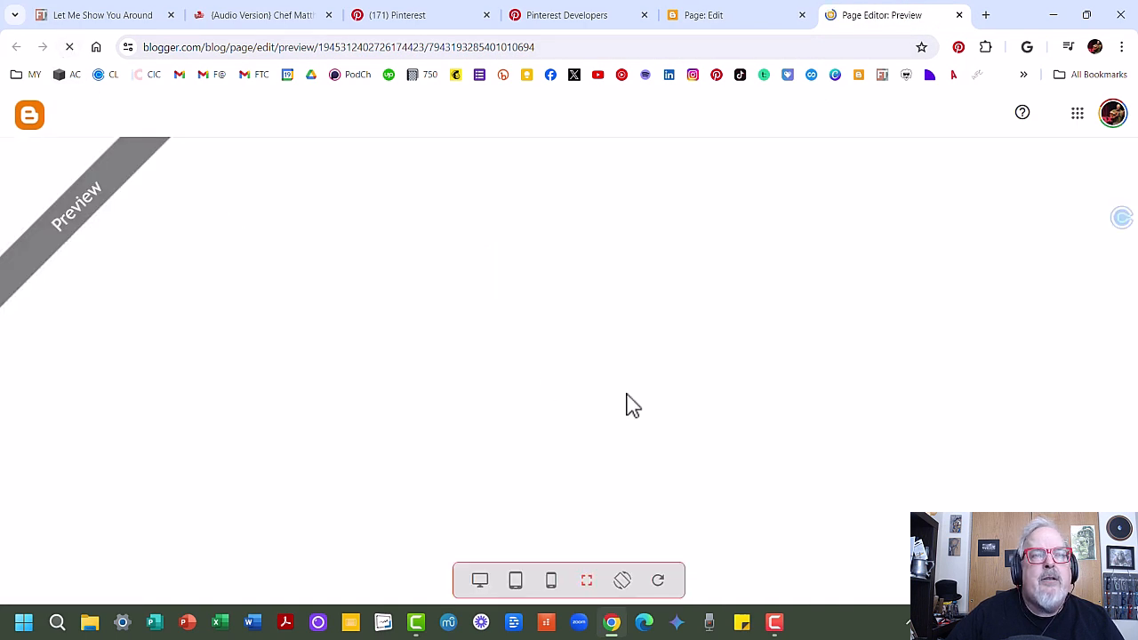
scroll(766, 442, down, 5)
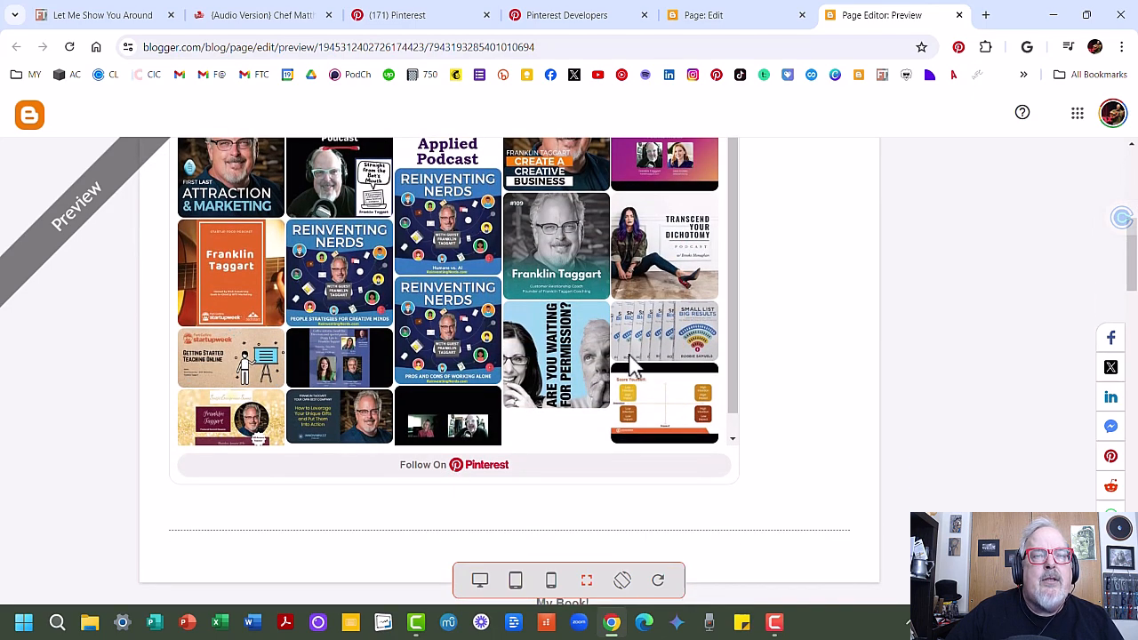
scroll(892, 458, up, 2)
scroll(895, 459, up, 1)
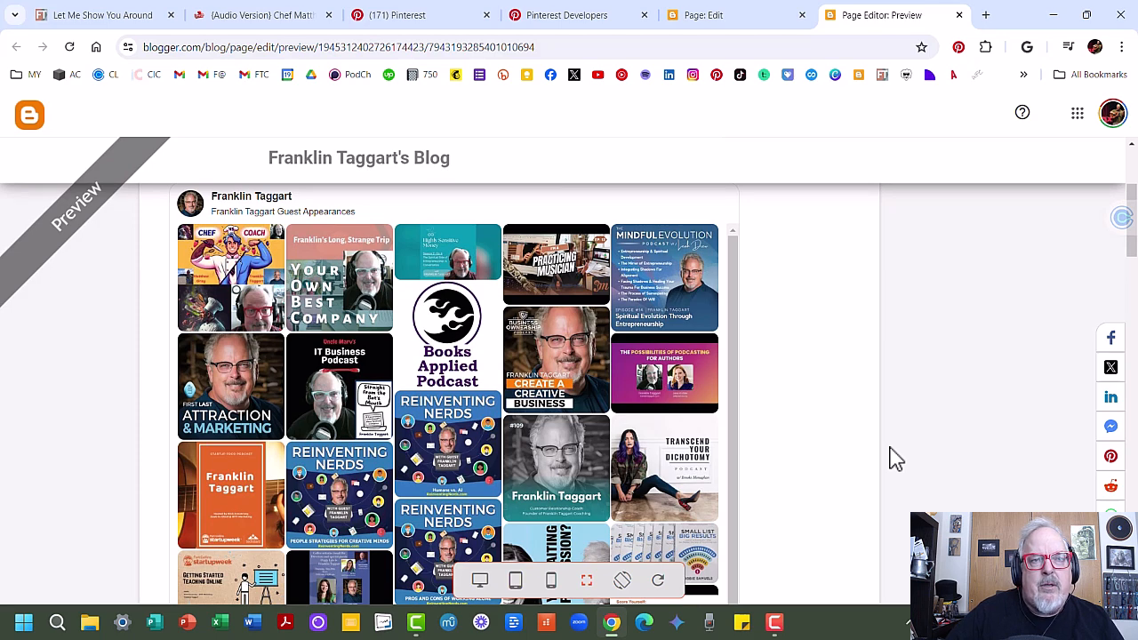
scroll(895, 458, up, 2)
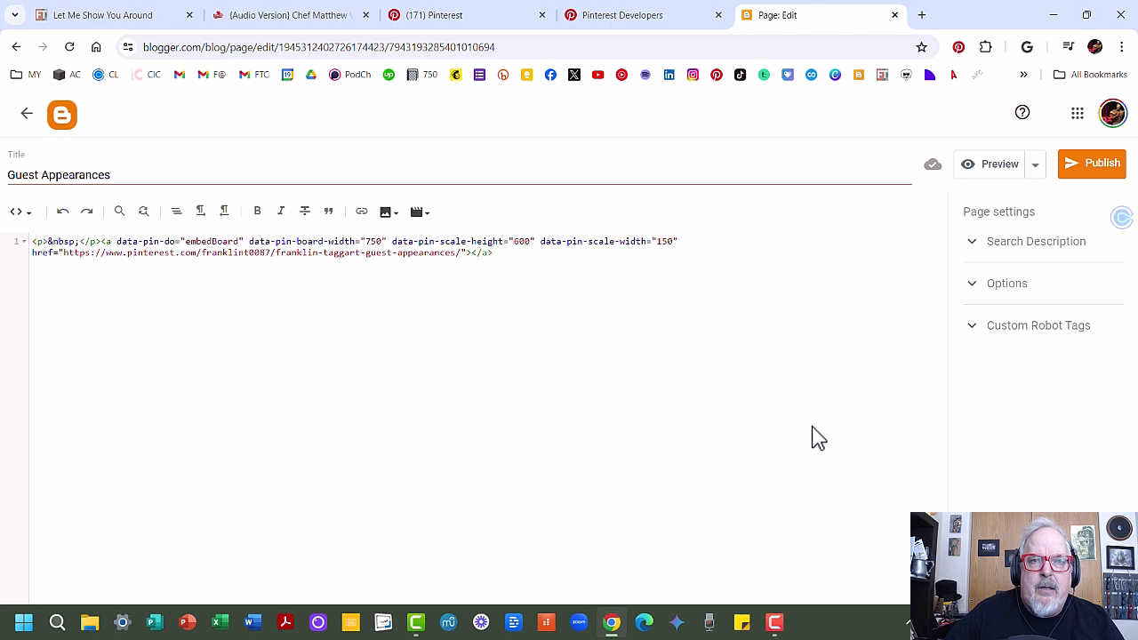
Step: Publish the Guest Appearances page and open the published page to view it
click(1081, 175)
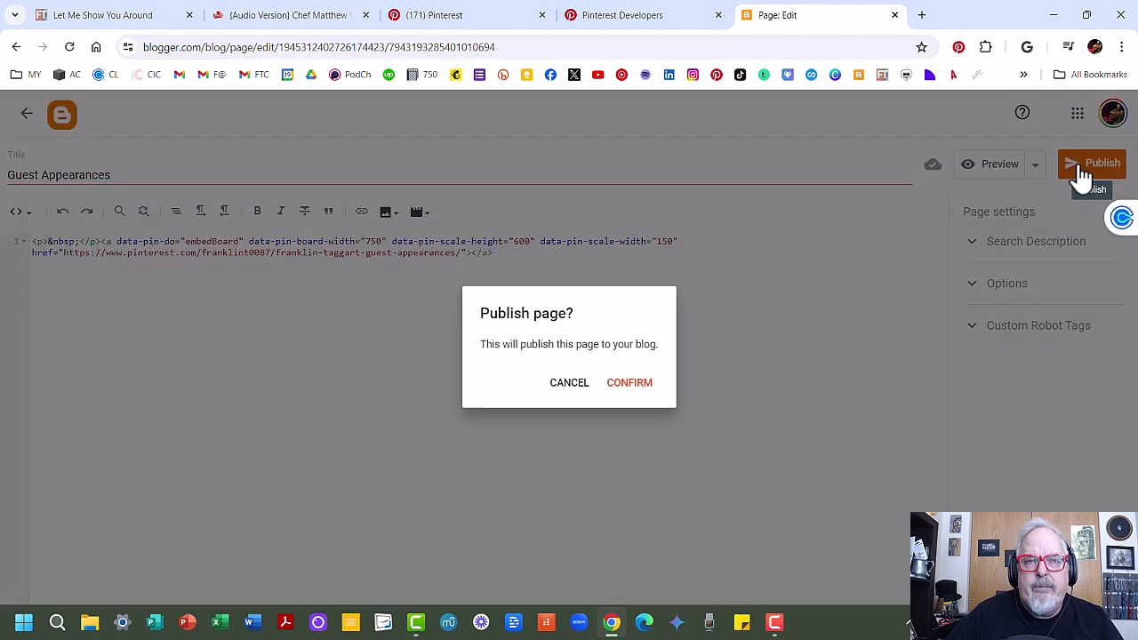
click(629, 384)
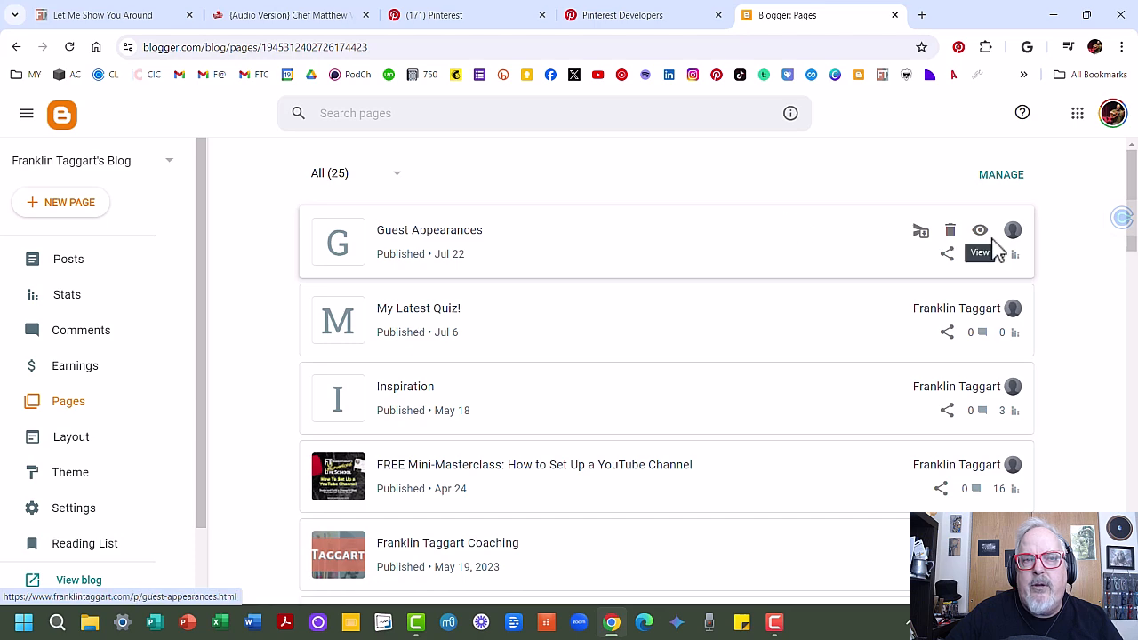
click(980, 233)
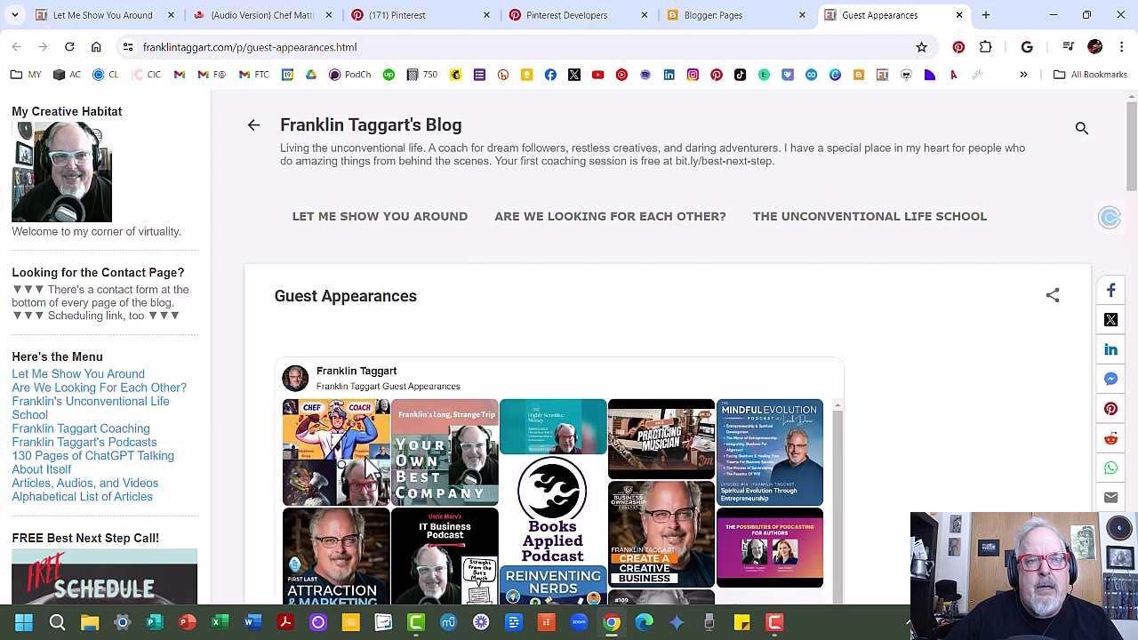
Step: Scroll through the live Guest Appearances page to check the board widget, then switch to the podcast episode tab
scroll(366, 459, down, 1)
scroll(368, 464, down, 3)
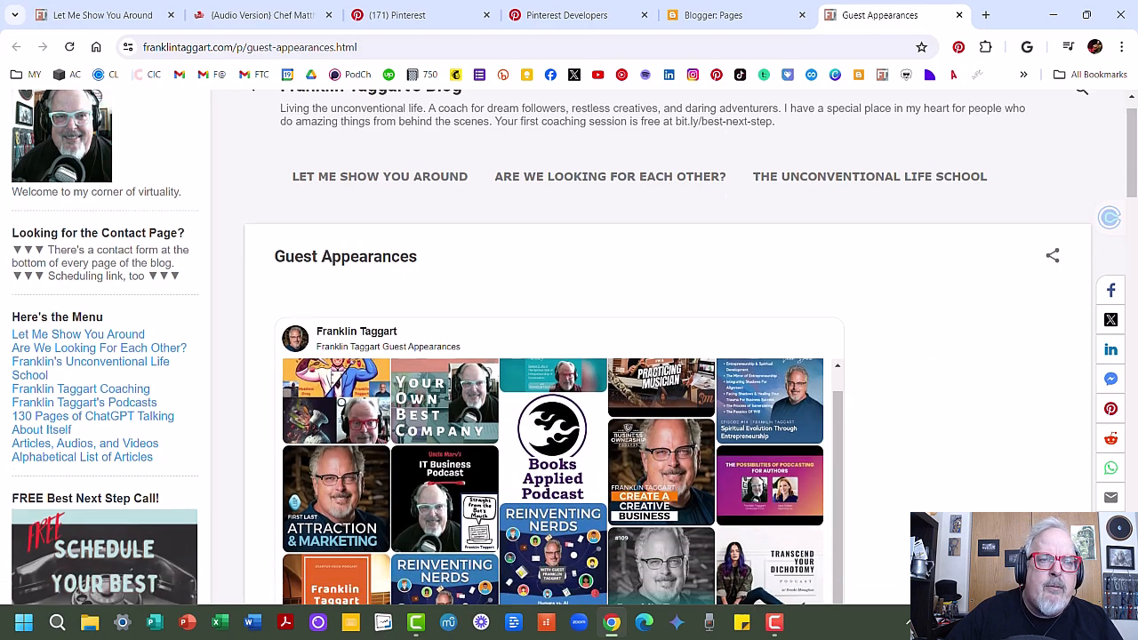
scroll(569, 346, down, 1)
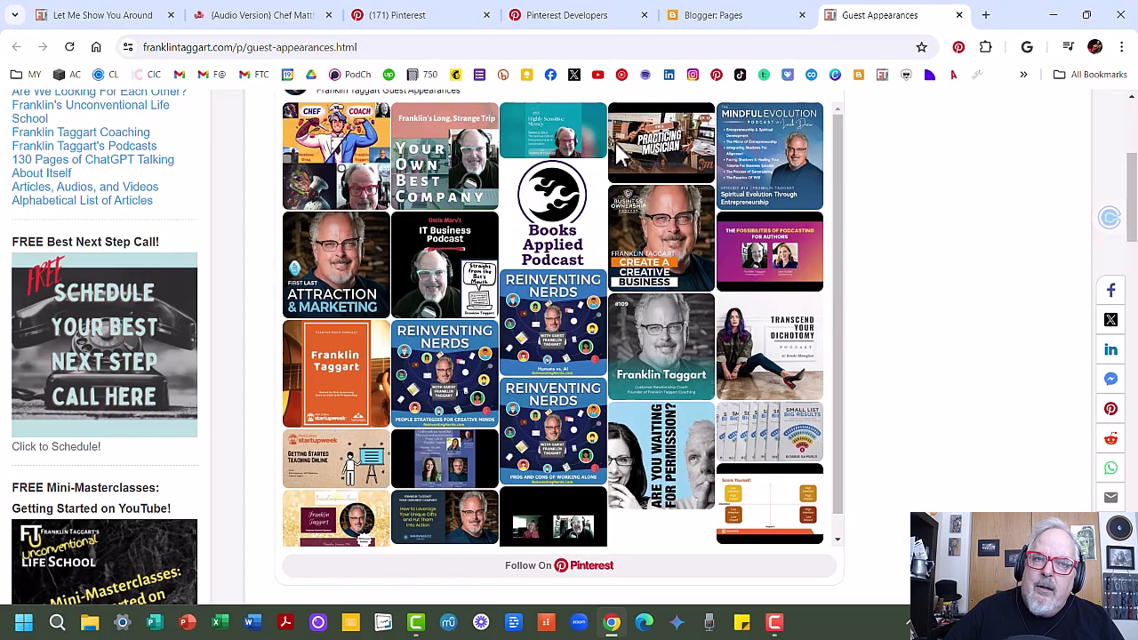
key(ctrl+2)
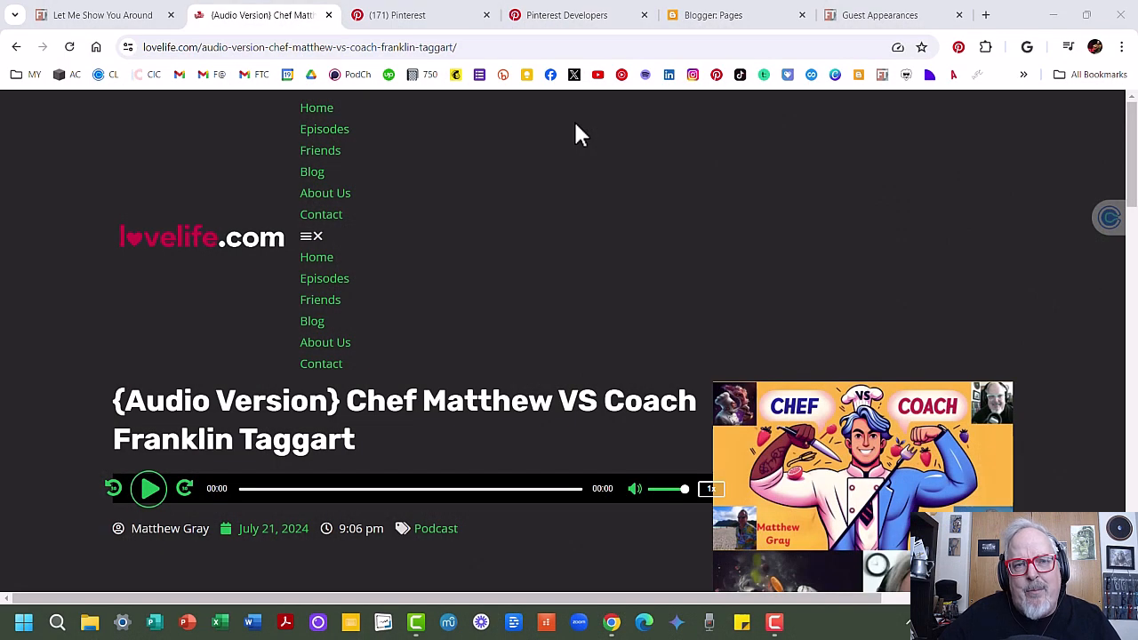